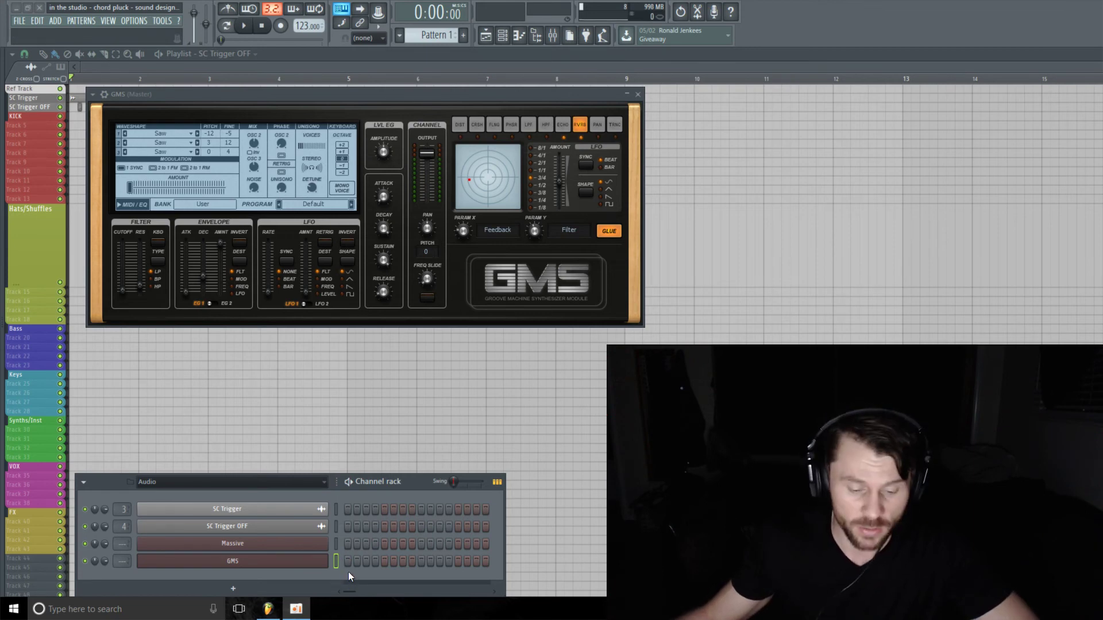
Select the Massive channel and open its plugin window, moved slightly clear of the track list
{"action": "left_click", "coordinate": [336, 544]}
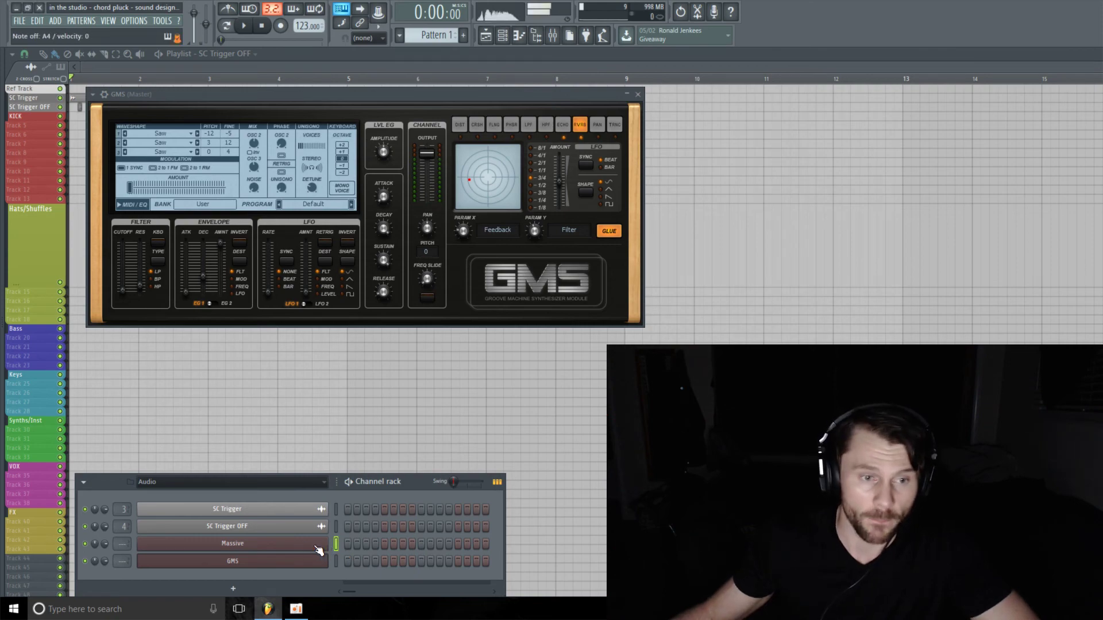
{"action": "left_click", "coordinate": [317, 546]}
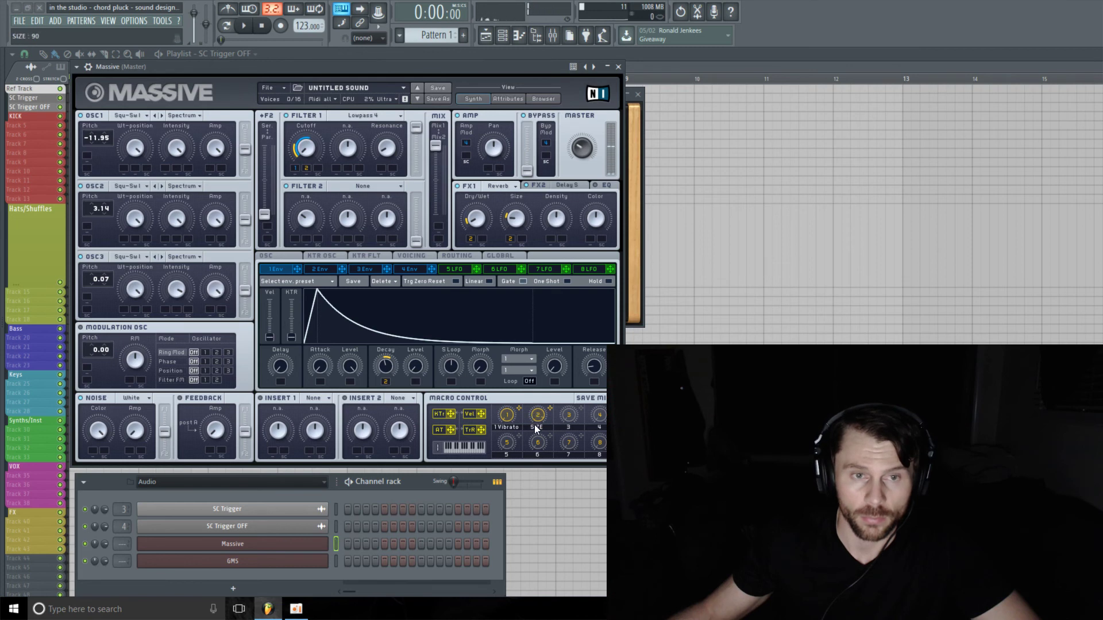
{"action": "left_click_drag", "start_coordinate": [536, 72], "coordinate": [551, 71]}
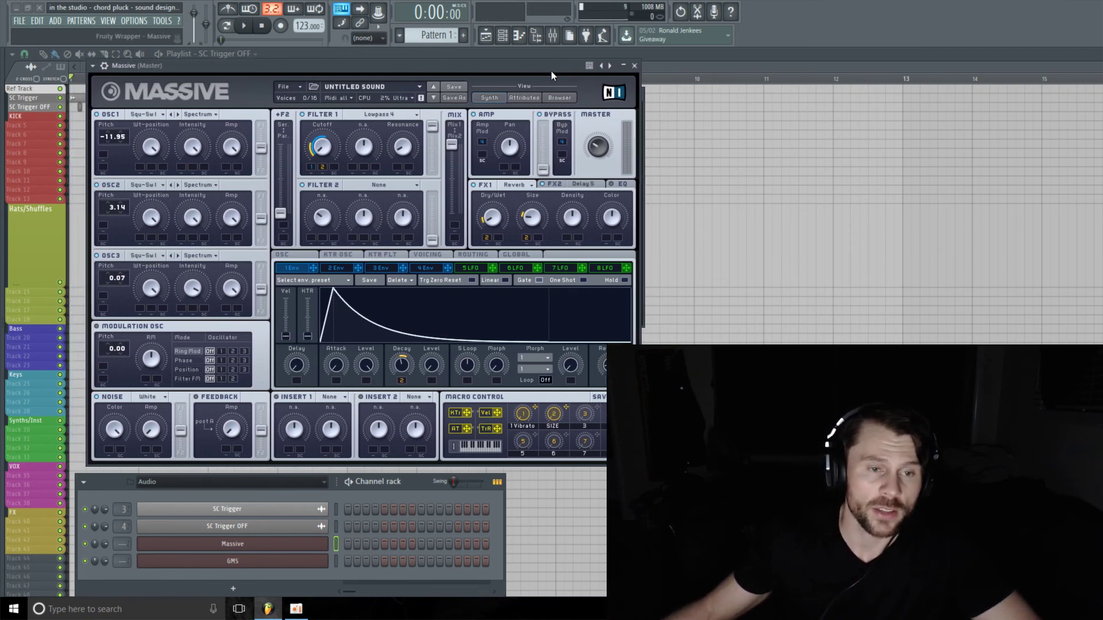
Start a new, empty sound in Massive
{"action": "left_click", "coordinate": [92, 66]}
{"action": "mouse_move", "coordinate": [124, 100]}
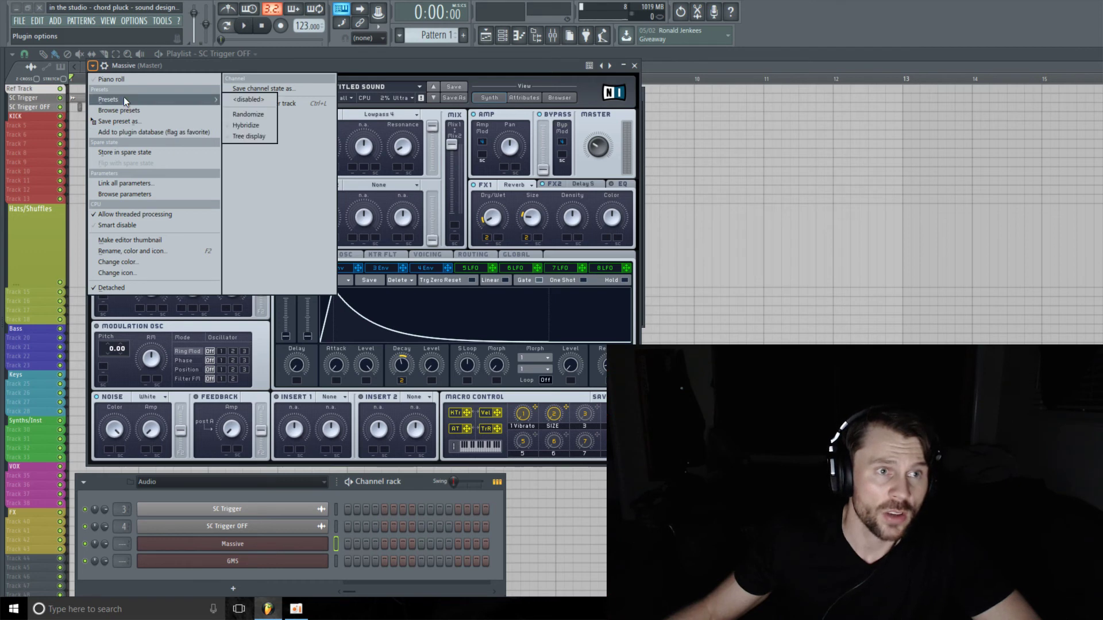
{"action": "left_click", "coordinate": [393, 76]}
{"action": "left_click", "coordinate": [302, 86]}
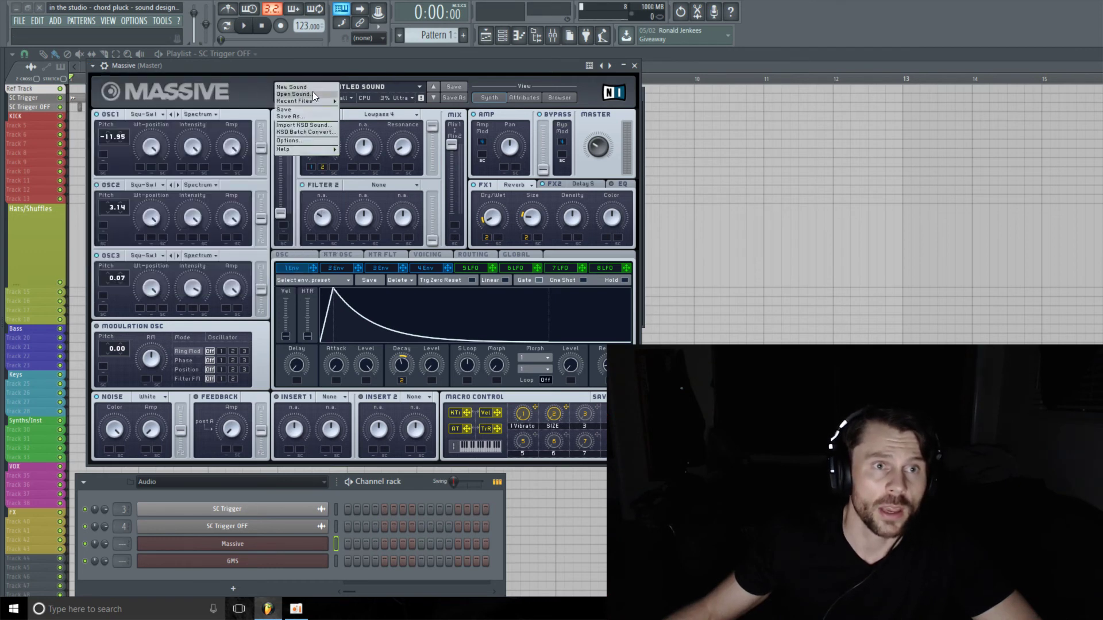
{"action": "left_click", "coordinate": [311, 88]}
{"action": "mouse_move", "coordinate": [379, 70]}
{"action": "left_mouse_down"}
{"action": "mouse_move", "coordinate": [368, 56]}
{"action": "mouse_move", "coordinate": [382, 65]}
{"action": "left_mouse_up"}
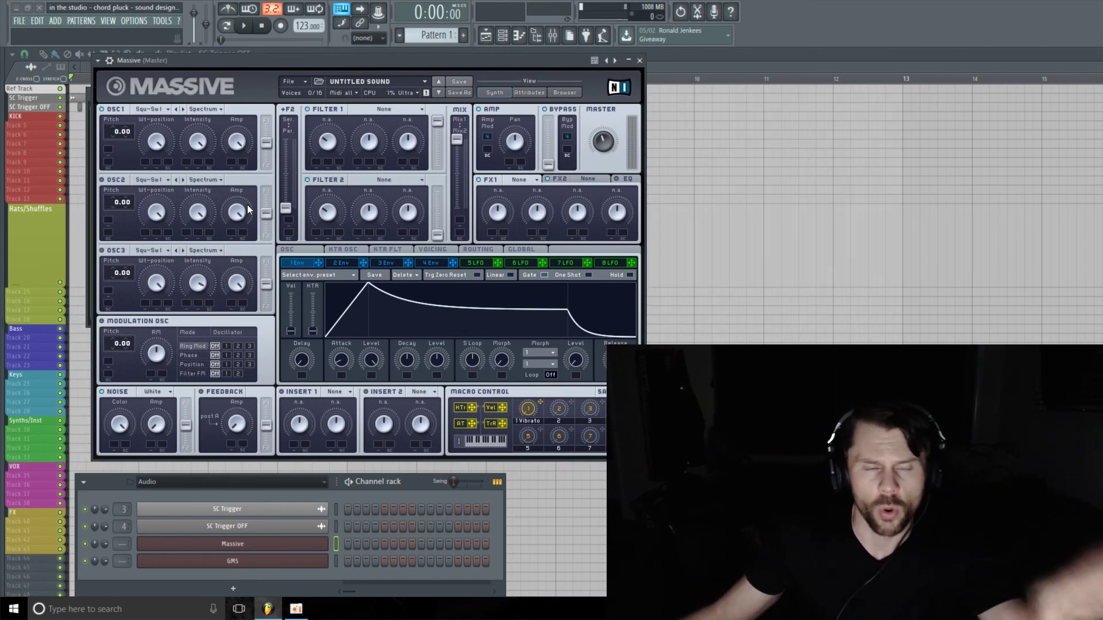
Set OSC1's Wt-position to 100 and transpose OSC1's pitch to -12.00 and OSC2's pitch to 3.00
{"action": "left_click", "coordinate": [156, 140]}
{"action": "left_click_drag", "start_coordinate": [156, 174], "coordinate": [153, 126]}
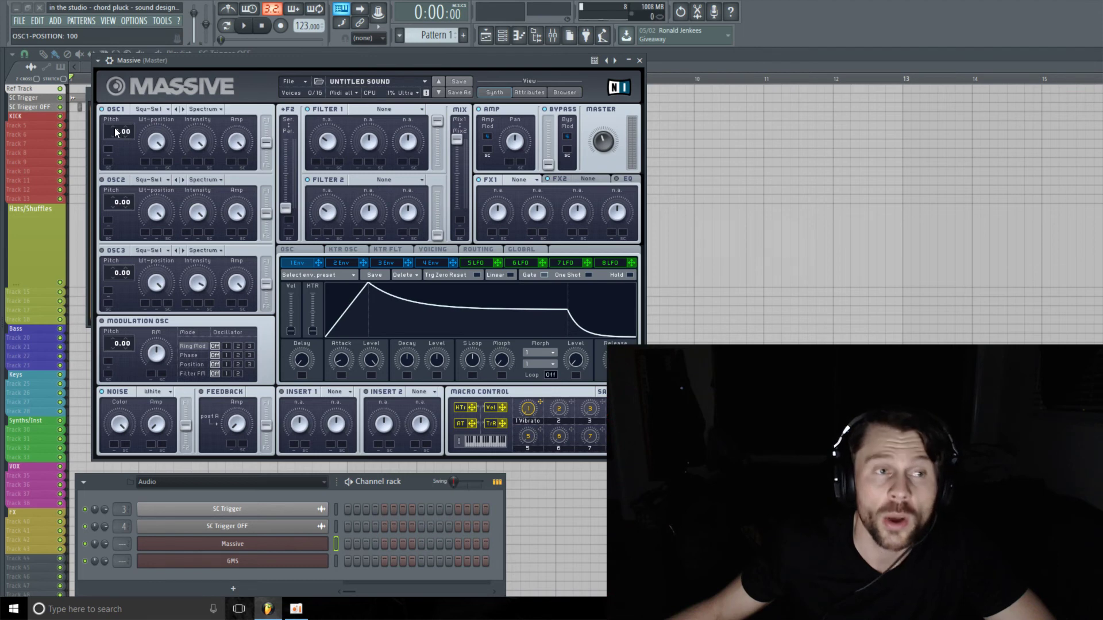
{"action": "left_click_drag", "start_coordinate": [115, 127], "coordinate": [118, 139]}
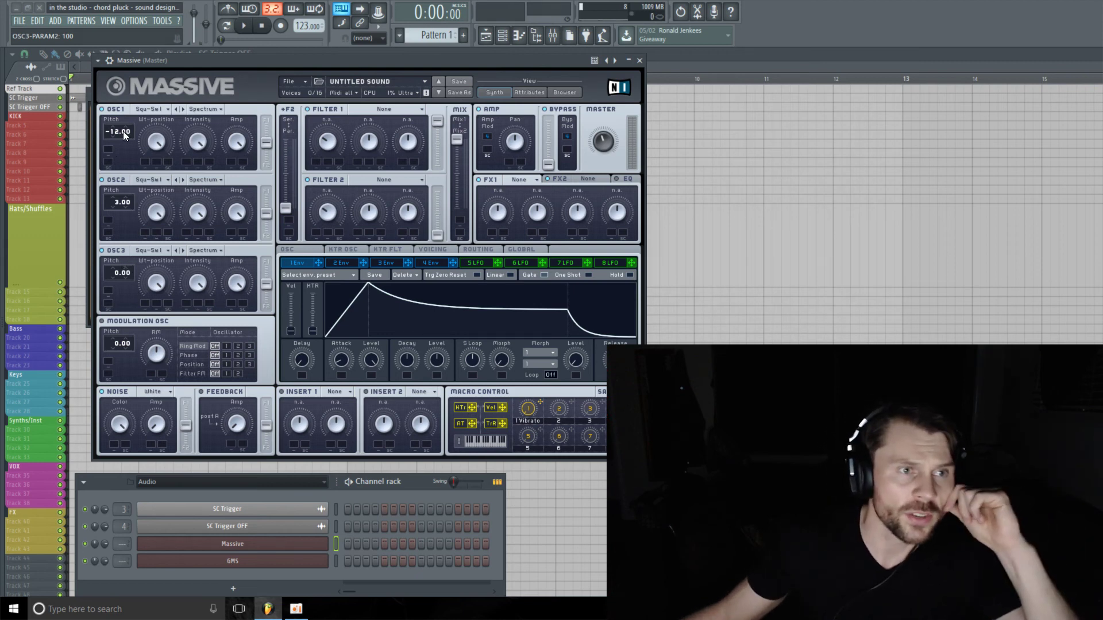
Detune the three oscillators slightly, with pitches of -11.94 for OSC1, 3.15 for OSC2 and 0.05 for OSC3
{"action": "left_click_drag", "start_coordinate": [129, 132], "coordinate": [130, 126]}
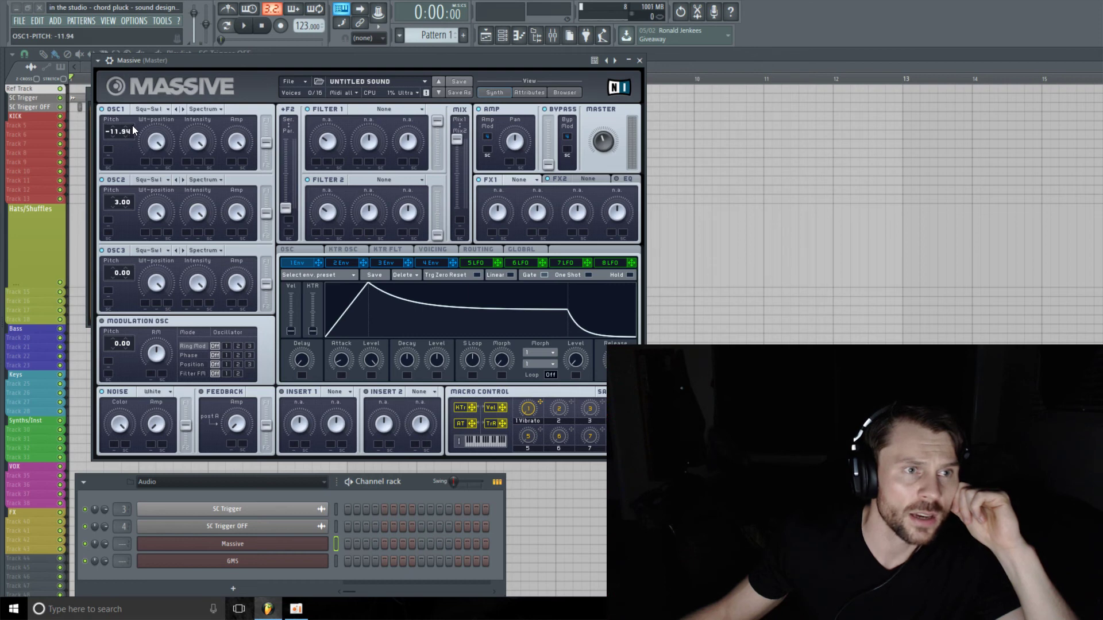
{"action": "left_click", "coordinate": [129, 201]}
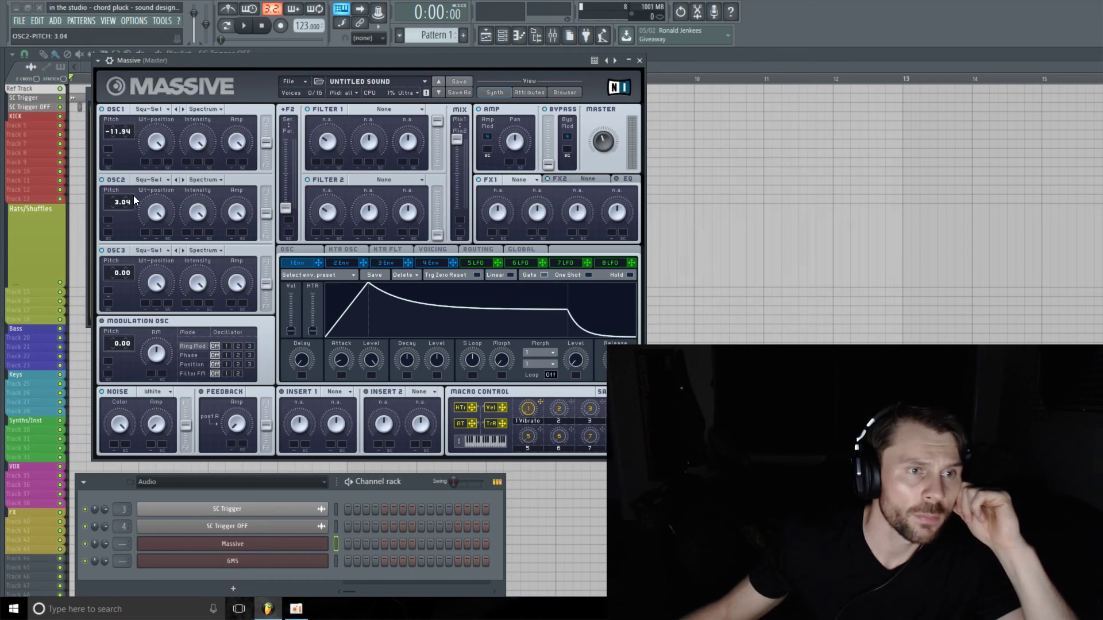
{"action": "left_click_drag", "start_coordinate": [134, 199], "coordinate": [139, 191]}
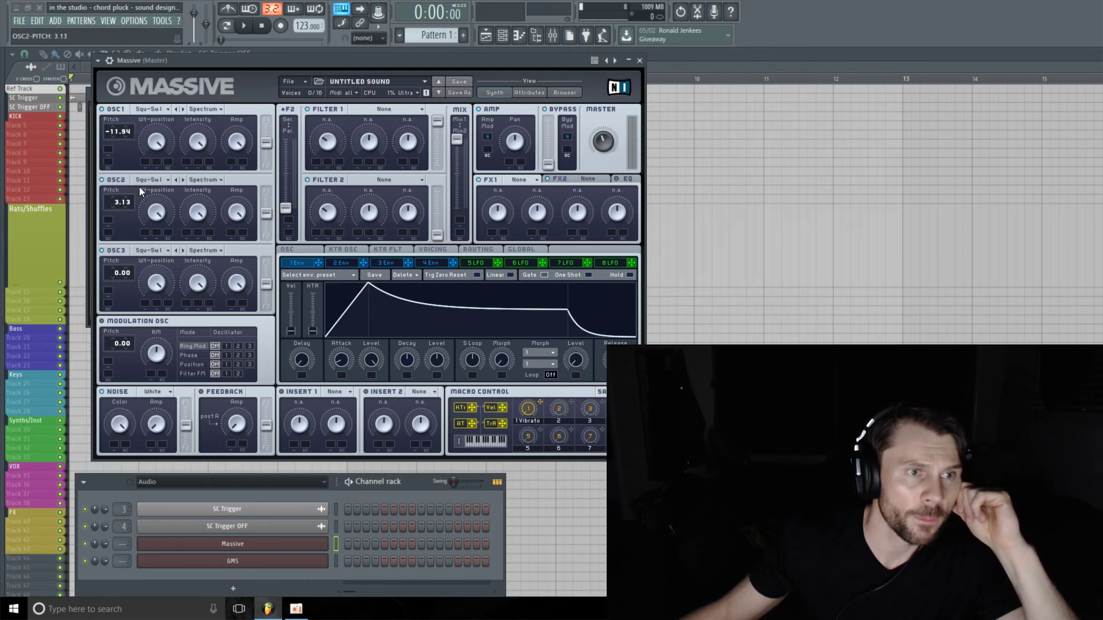
{"action": "left_click_drag", "start_coordinate": [131, 274], "coordinate": [119, 265]}
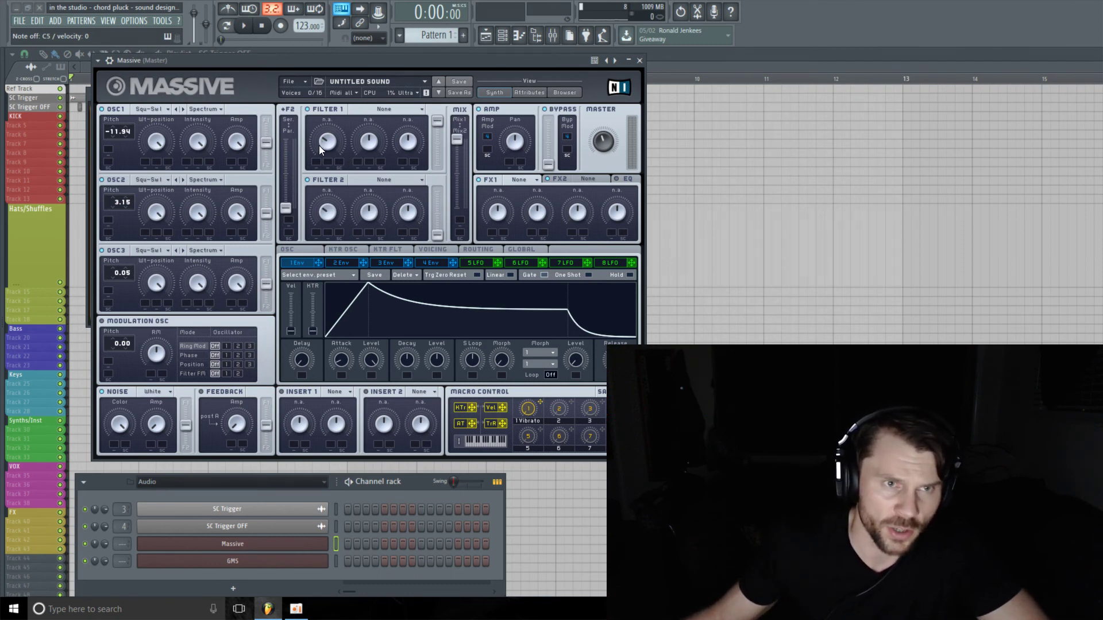
Set Filter 1 to the Lowpass 4 type with its cutoff at 100
{"action": "left_click_drag", "start_coordinate": [318, 146], "coordinate": [329, 118]}
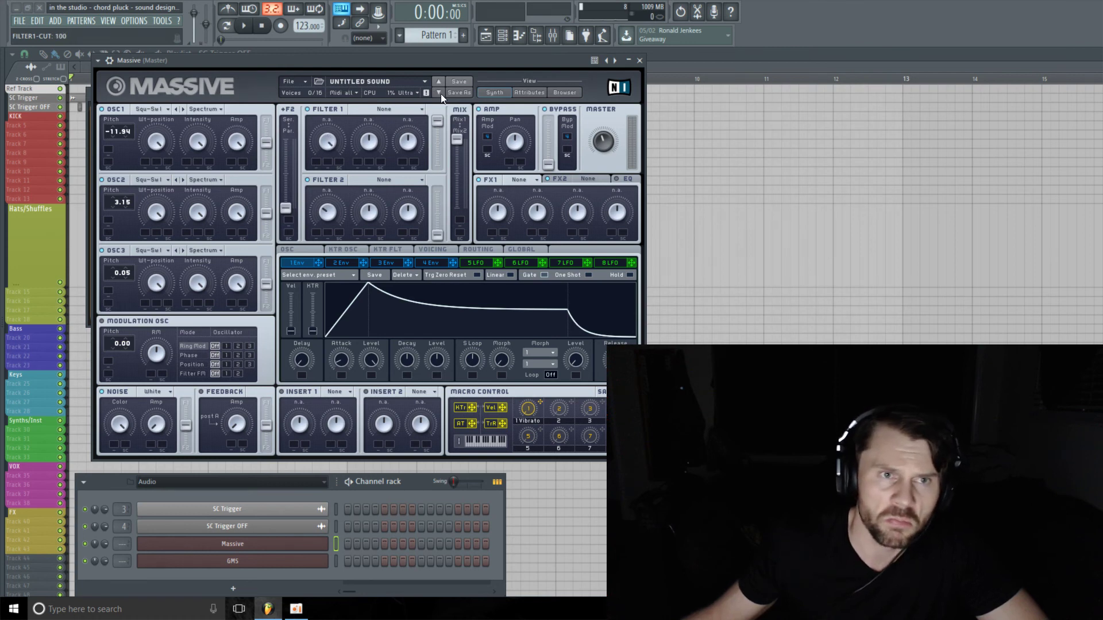
{"action": "left_click", "coordinate": [415, 109]}
{"action": "left_click", "coordinate": [373, 119]}
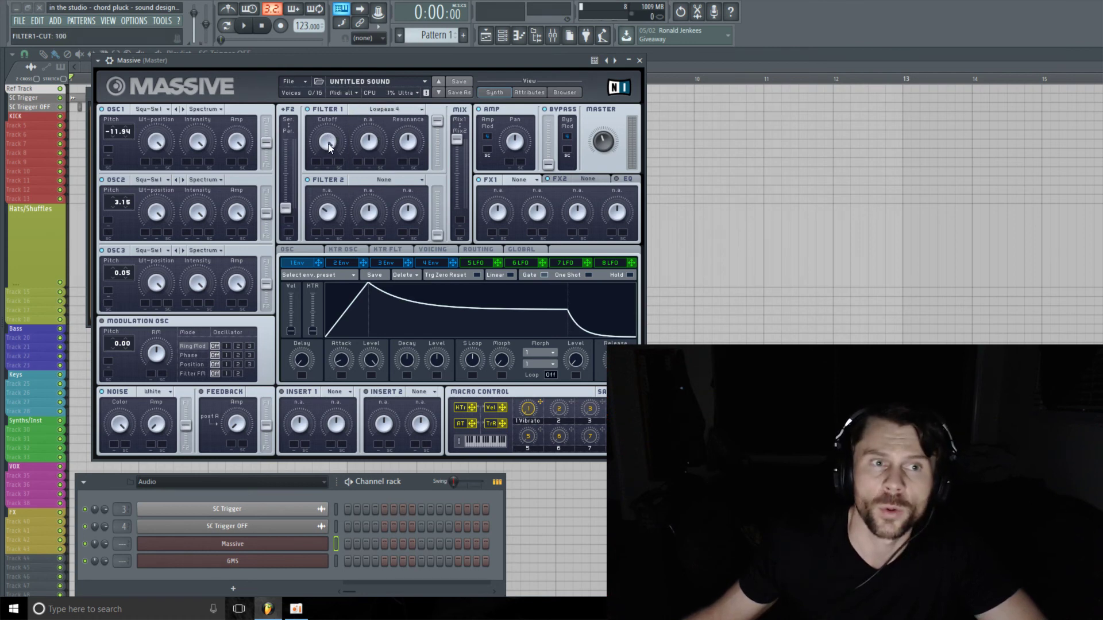
{"action": "scroll", "coordinate": [329, 143], "scroll_direction": "down", "scroll_amount": 2}
{"action": "scroll", "coordinate": [327, 143], "scroll_direction": "down", "scroll_amount": 4}
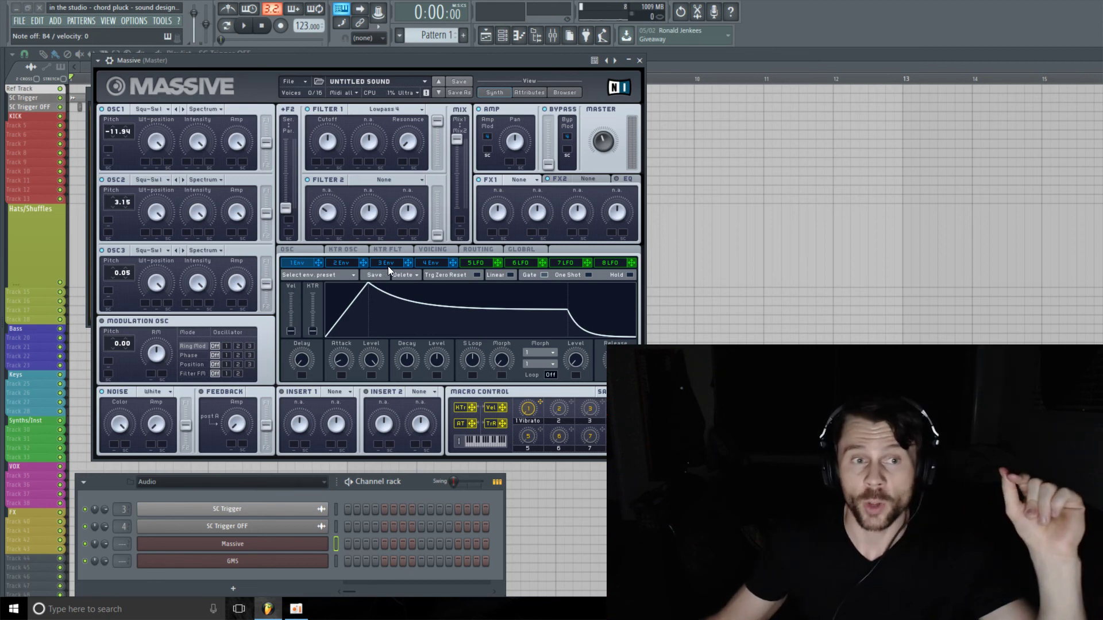
Assign envelope 1 as a modulator of Filter 1's cutoff and bring the cutoff down to 0
{"action": "left_click", "coordinate": [436, 264]}
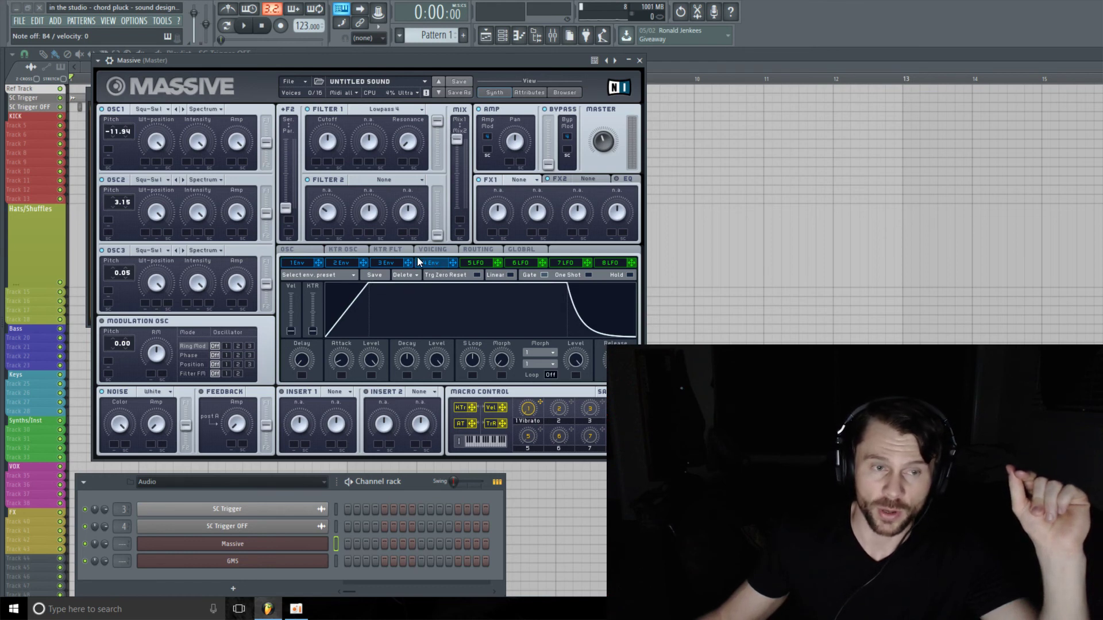
{"action": "left_click", "coordinate": [298, 263]}
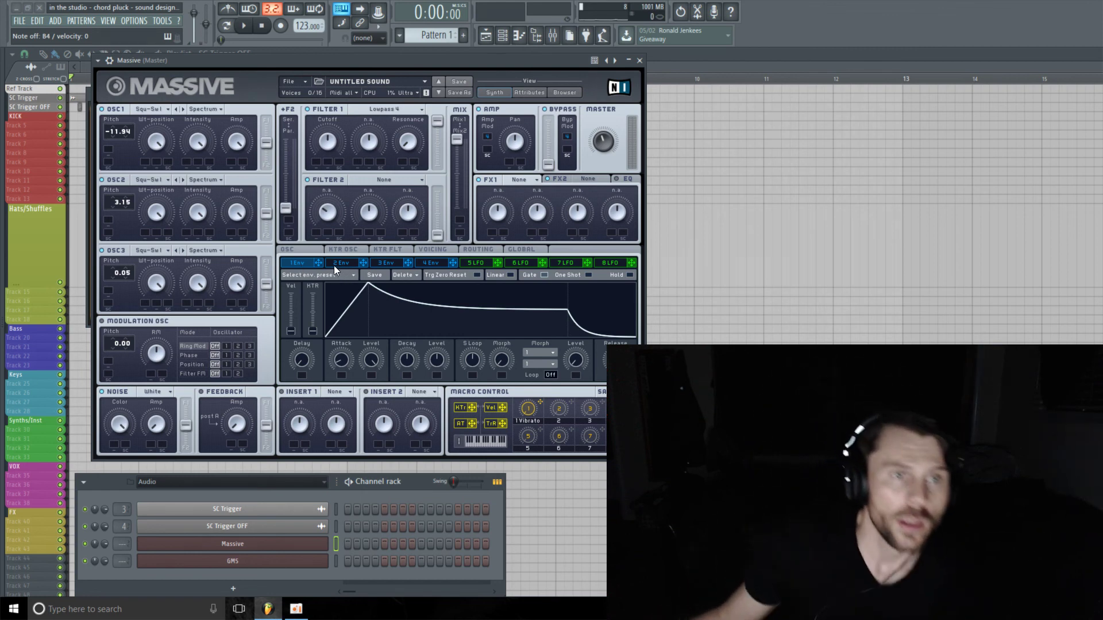
{"action": "left_click_drag", "start_coordinate": [358, 164], "coordinate": [319, 167]}
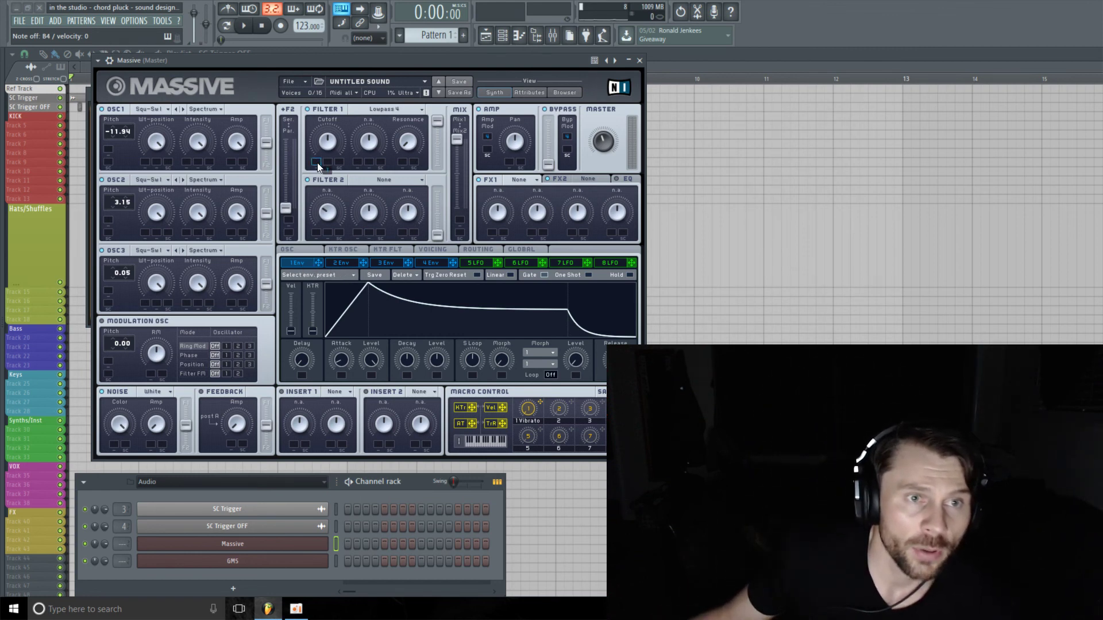
{"action": "left_click", "coordinate": [332, 143]}
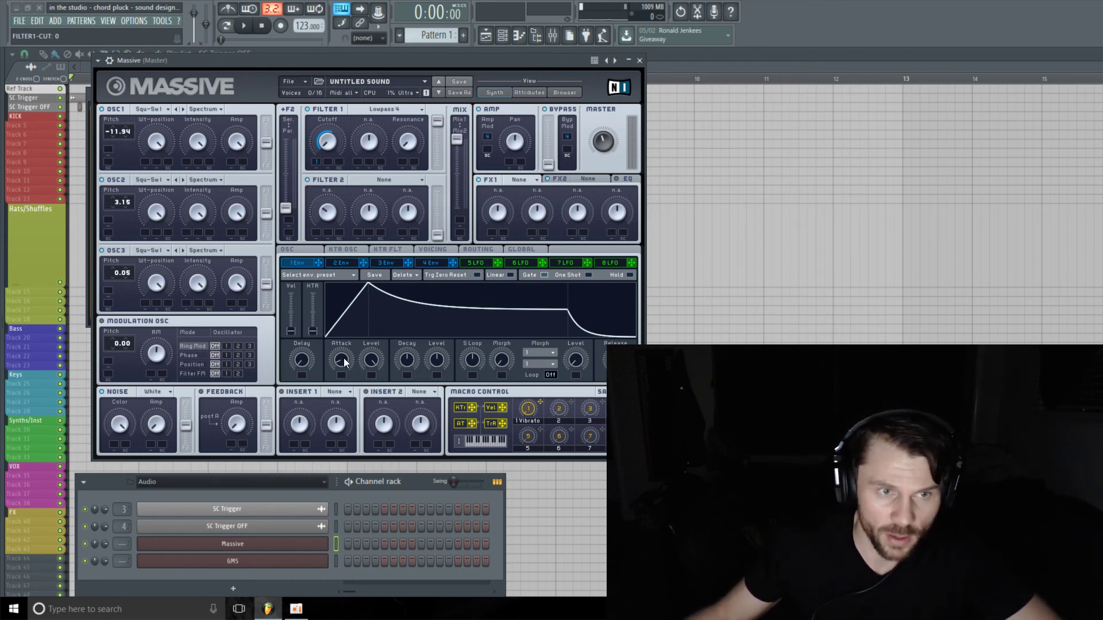
Shape envelope 1 into a pluck by setting its attack to 0 and its decay level to the minimum
{"action": "left_click_drag", "start_coordinate": [343, 350], "coordinate": [340, 364]}
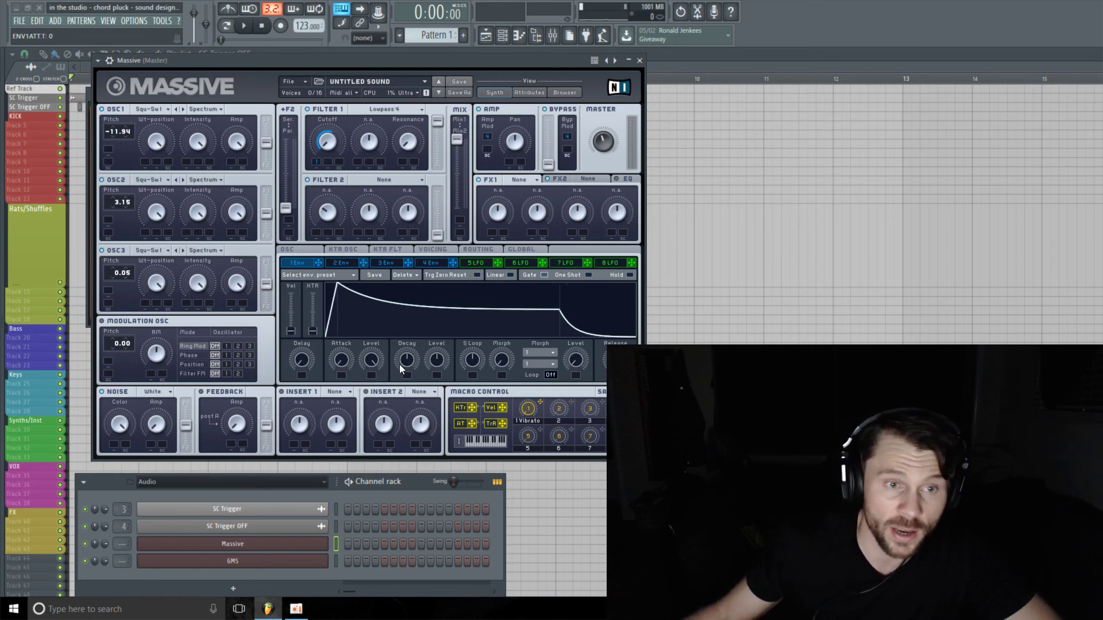
{"action": "left_click_drag", "start_coordinate": [442, 356], "coordinate": [446, 462]}
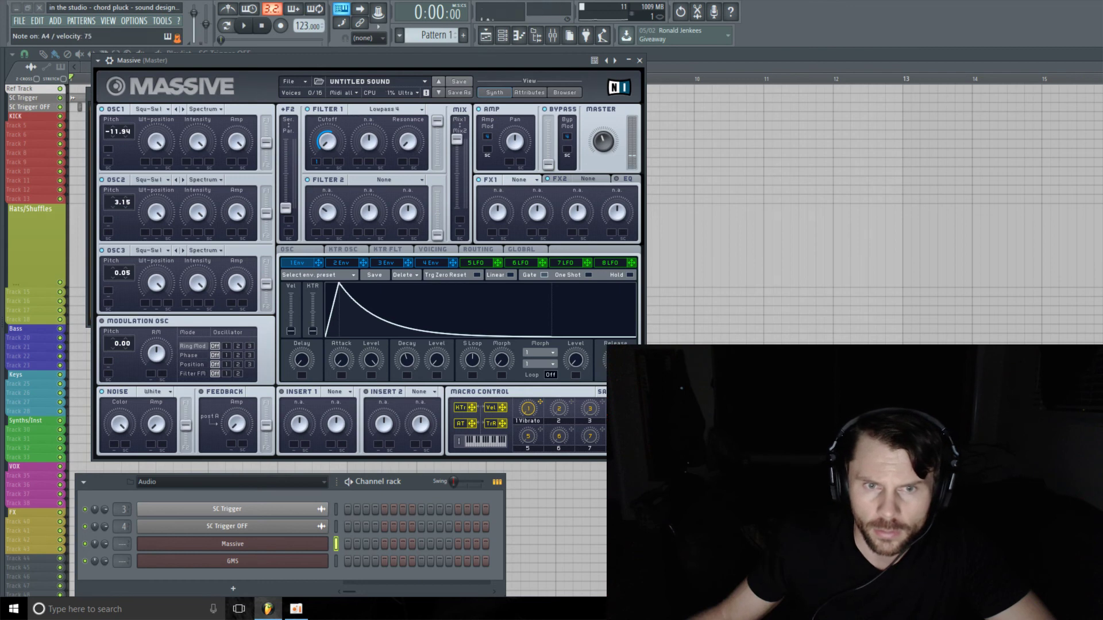
{"action": "scroll", "coordinate": [603, 361], "scroll_direction": "down", "scroll_amount": 2}
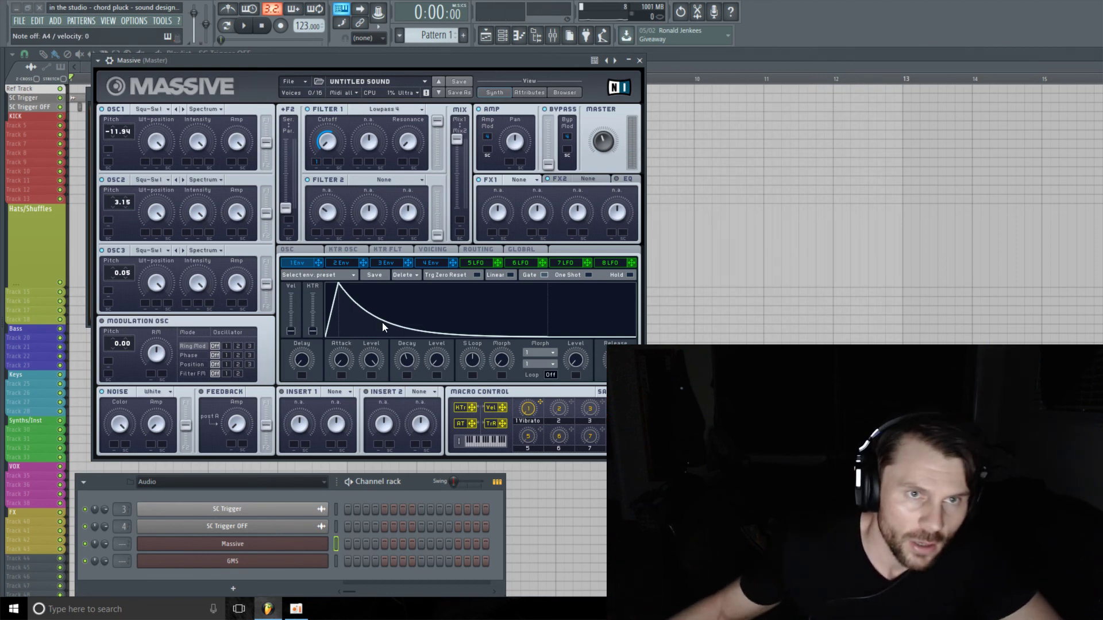
{"action": "left_click_drag", "start_coordinate": [405, 145], "coordinate": [411, 139]}
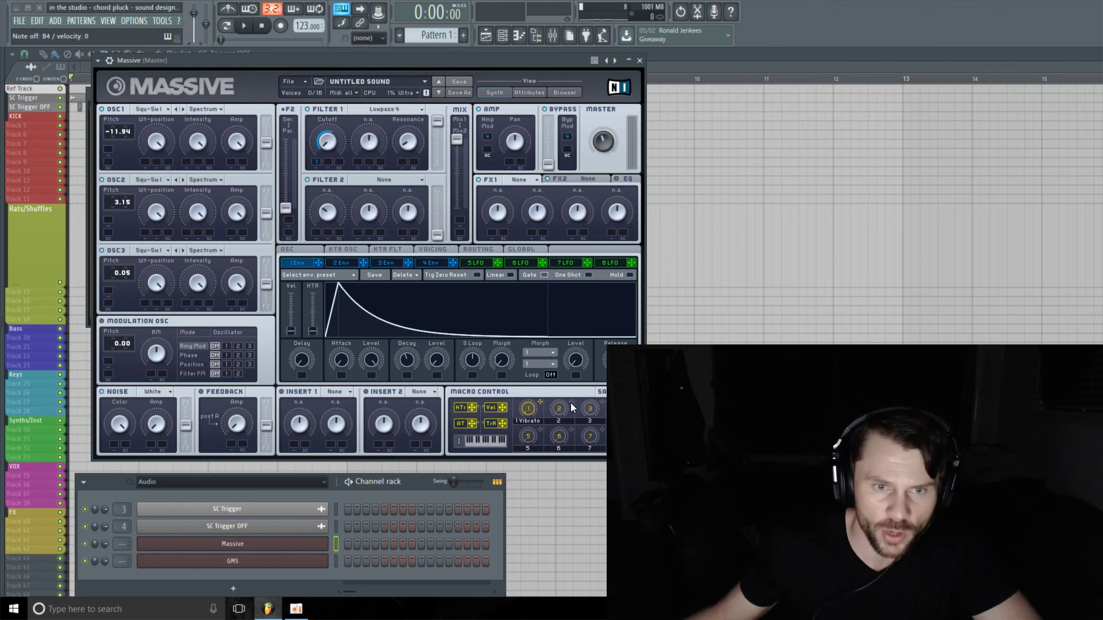
Assign macro 2 to envelope 1's decay and Filter 1's cutoff, and add a modulation range on the decay
{"action": "left_click_drag", "start_coordinate": [570, 402], "coordinate": [481, 299]}
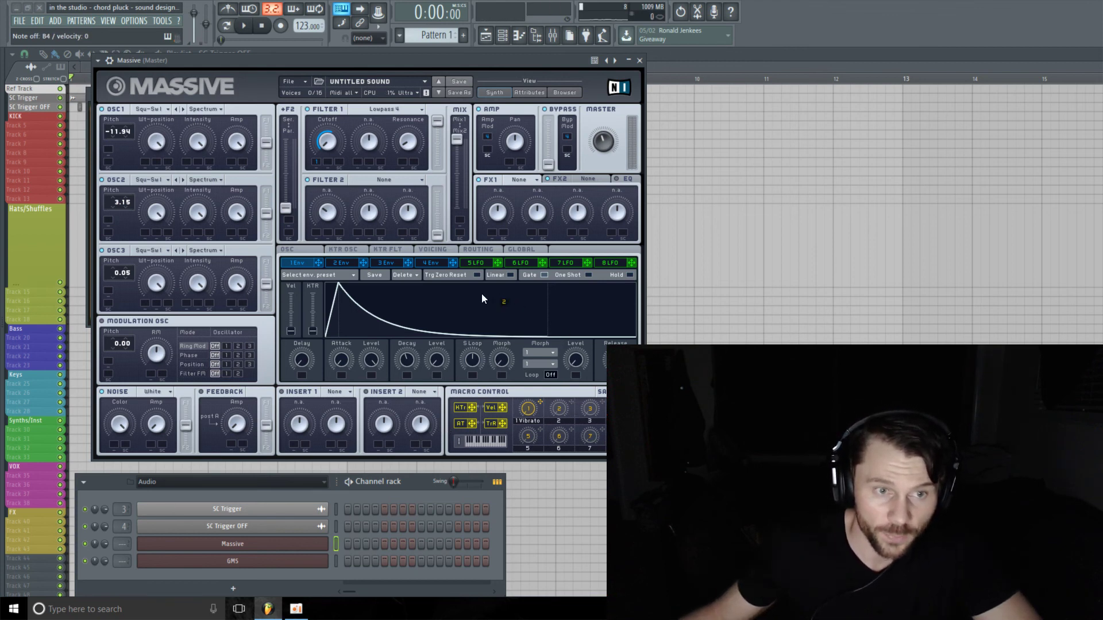
{"action": "left_click_drag", "start_coordinate": [408, 375], "coordinate": [409, 376]}
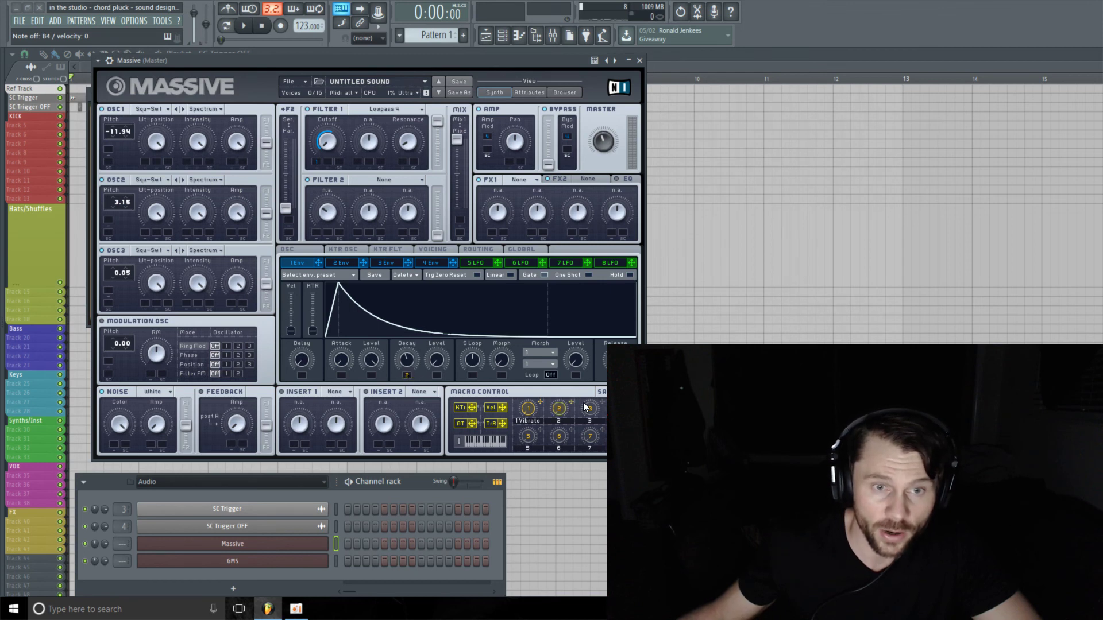
{"action": "left_click_drag", "start_coordinate": [574, 401], "coordinate": [418, 157]}
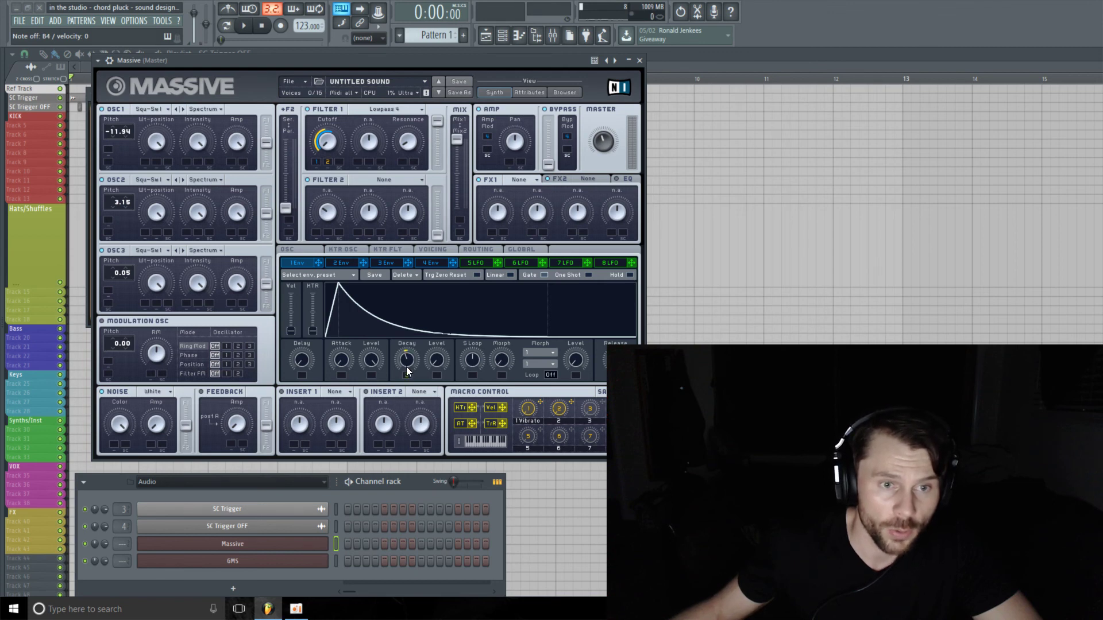
{"action": "left_click_drag", "start_coordinate": [403, 374], "coordinate": [413, 373]}
Try out macro 2, and assign it to Filter 1's resonance with the base resonance at 0
{"action": "left_click", "coordinate": [558, 410]}
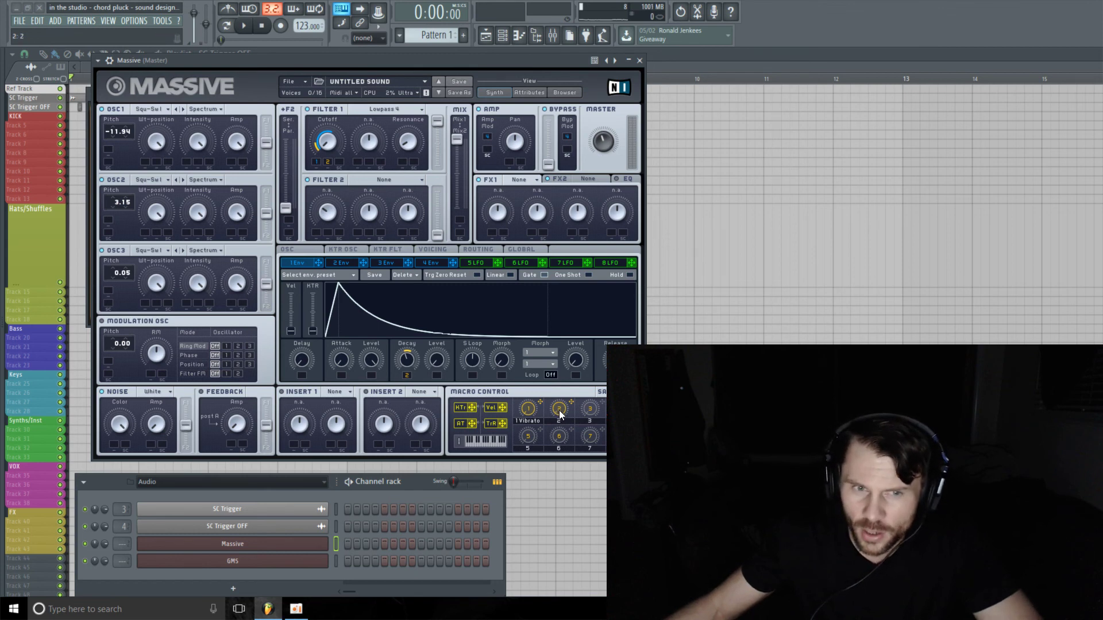
{"action": "left_click_drag", "start_coordinate": [560, 414], "coordinate": [561, 408]}
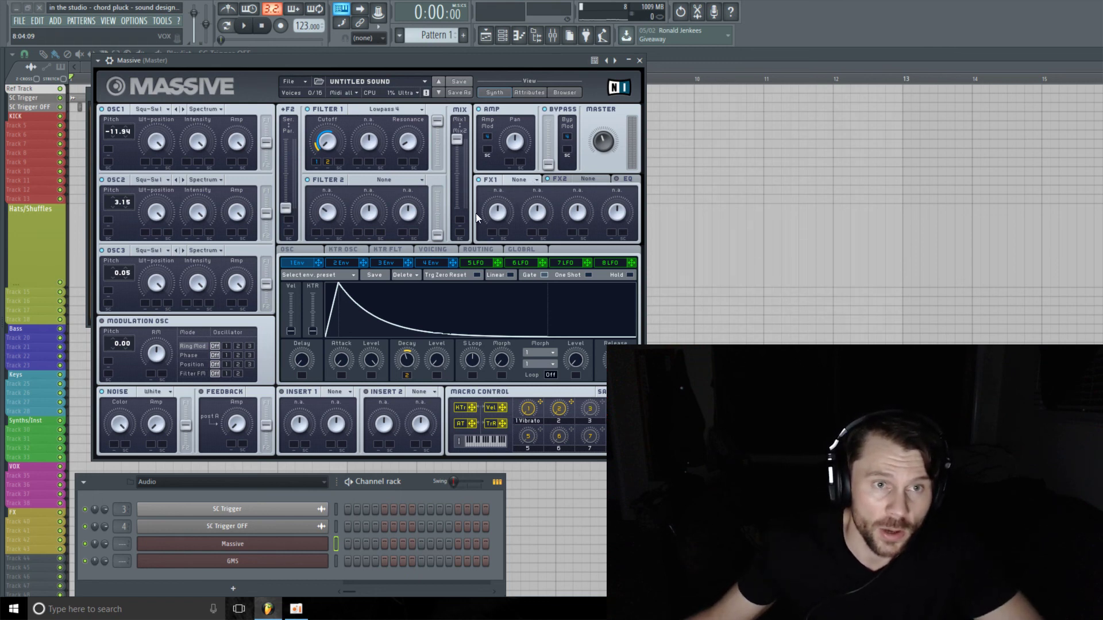
{"action": "left_click", "coordinate": [410, 146]}
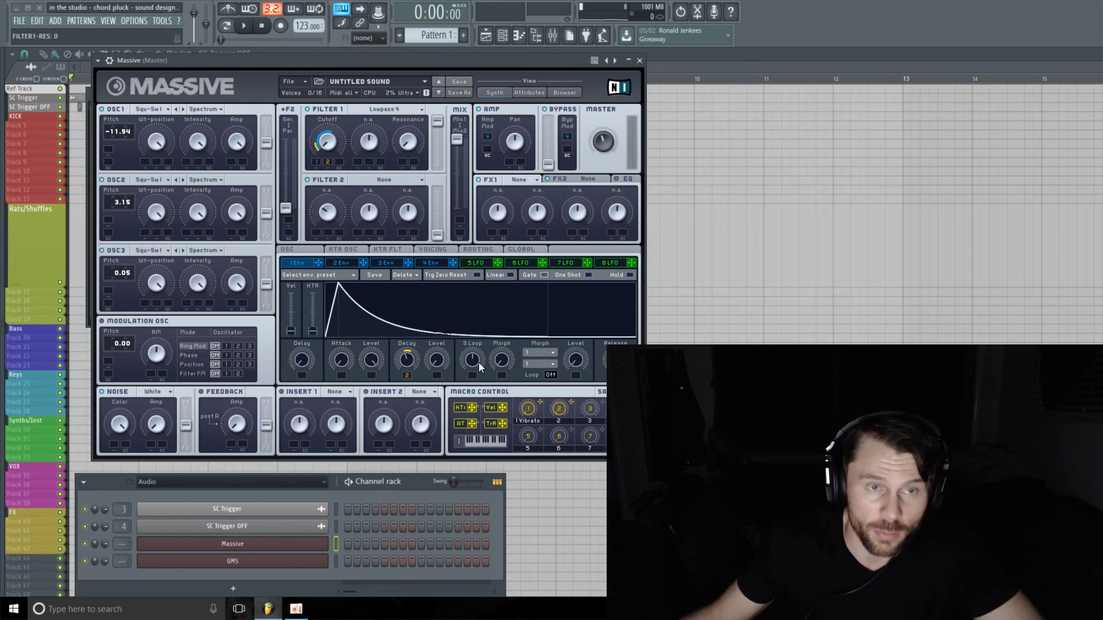
{"action": "left_click_drag", "start_coordinate": [573, 360], "coordinate": [411, 150]}
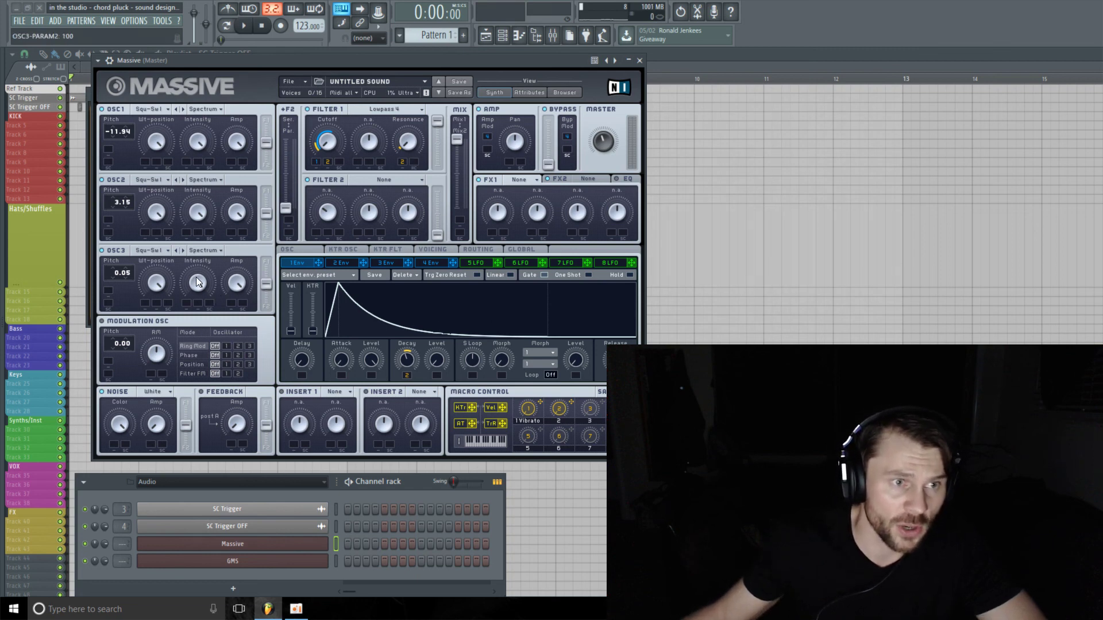
Load Reverb into FX1 and assign macro 2 to its Dry/Wet and Size
{"action": "left_click", "coordinate": [539, 178]}
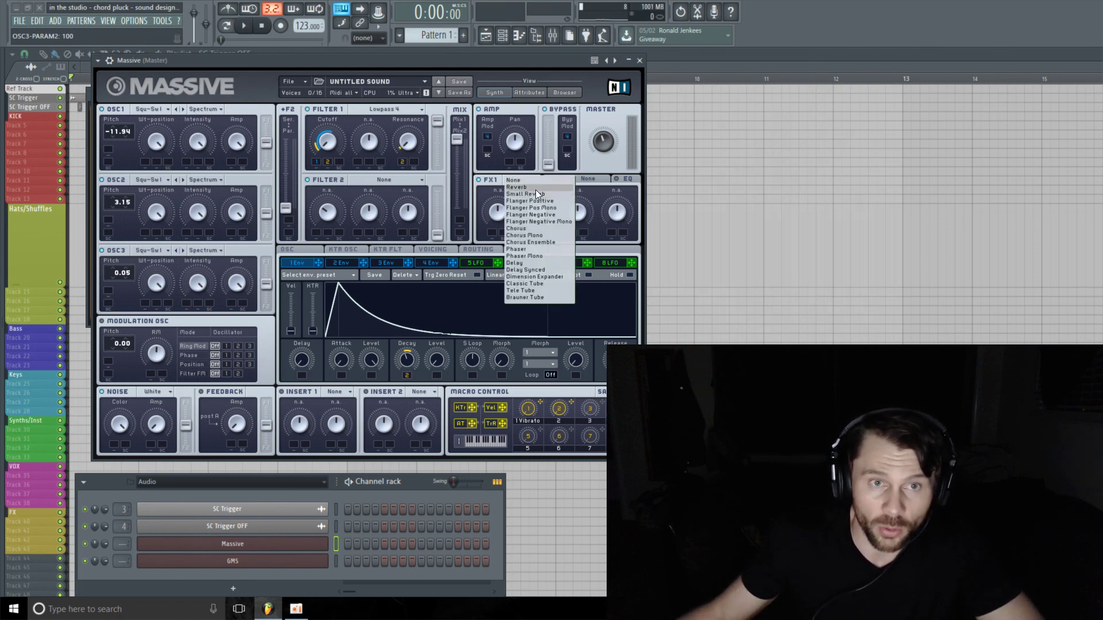
{"action": "left_click", "coordinate": [535, 188]}
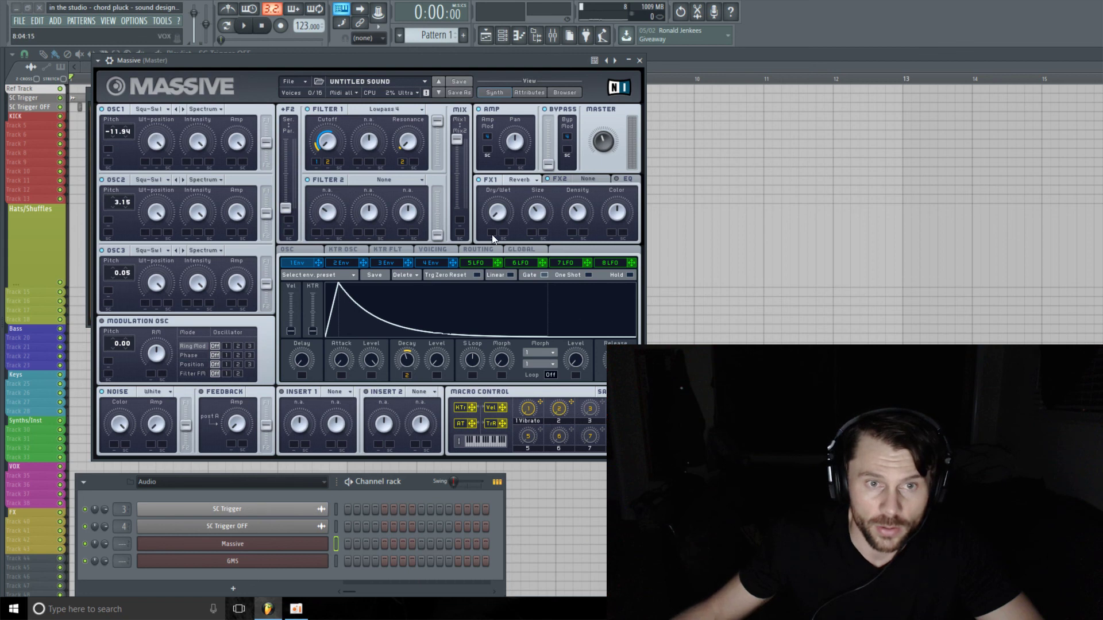
{"action": "left_click_drag", "start_coordinate": [571, 403], "coordinate": [530, 231]}
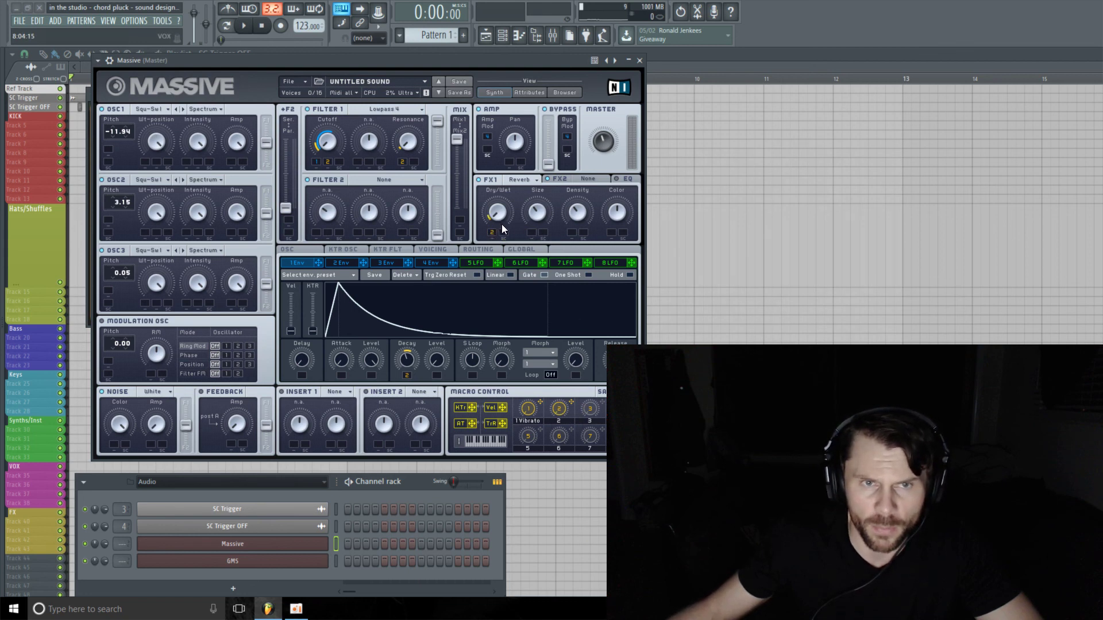
{"action": "left_click_drag", "start_coordinate": [576, 383], "coordinate": [541, 230]}
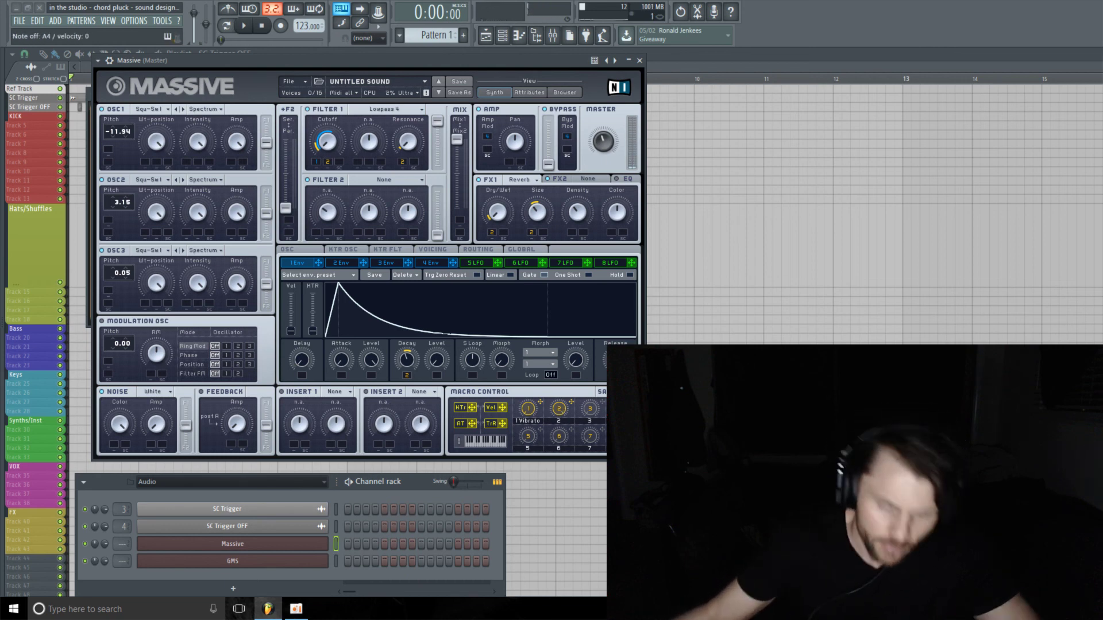
Load Delay Synced into FX2, set its right delay ratio to 1/8, and assign macro 2 to its Dry/Wet
{"action": "left_click", "coordinate": [602, 180]}
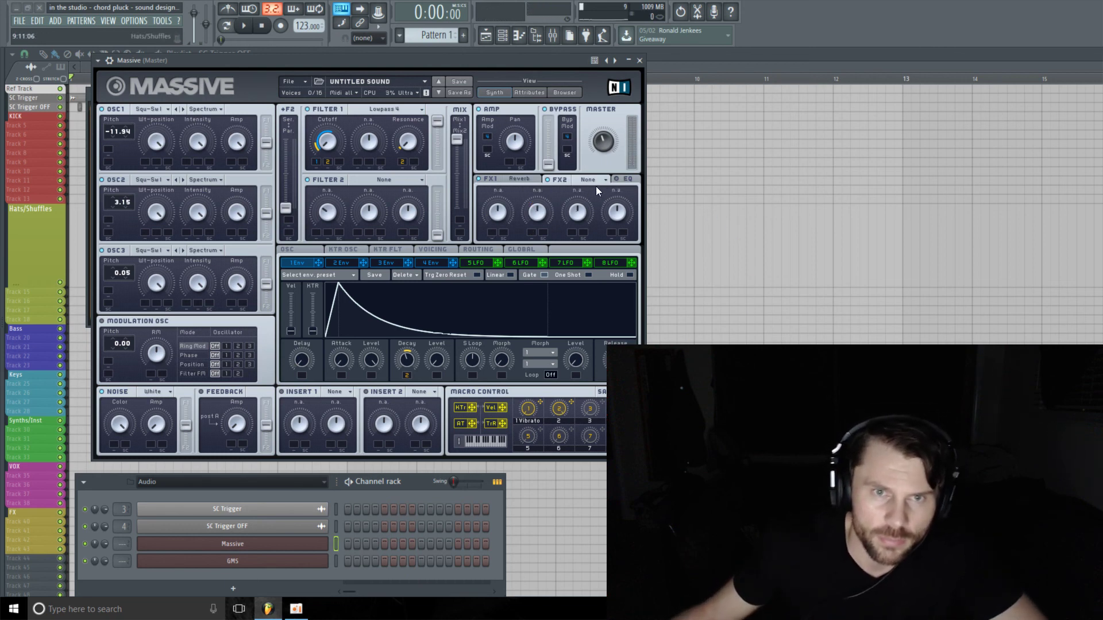
{"action": "left_click", "coordinate": [601, 181]}
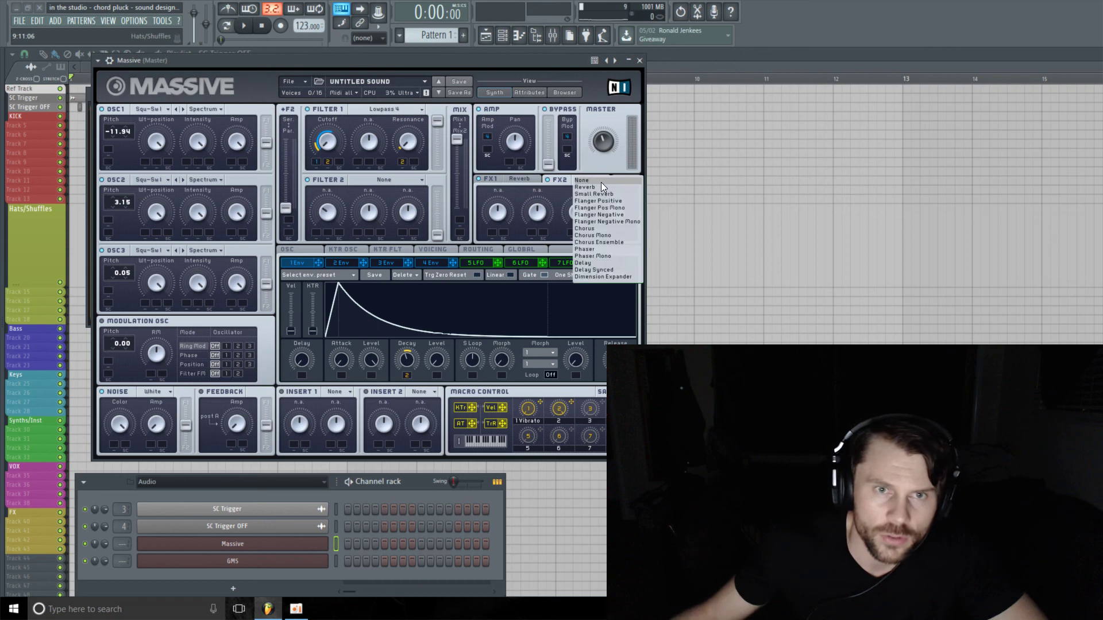
{"action": "left_click", "coordinate": [615, 270]}
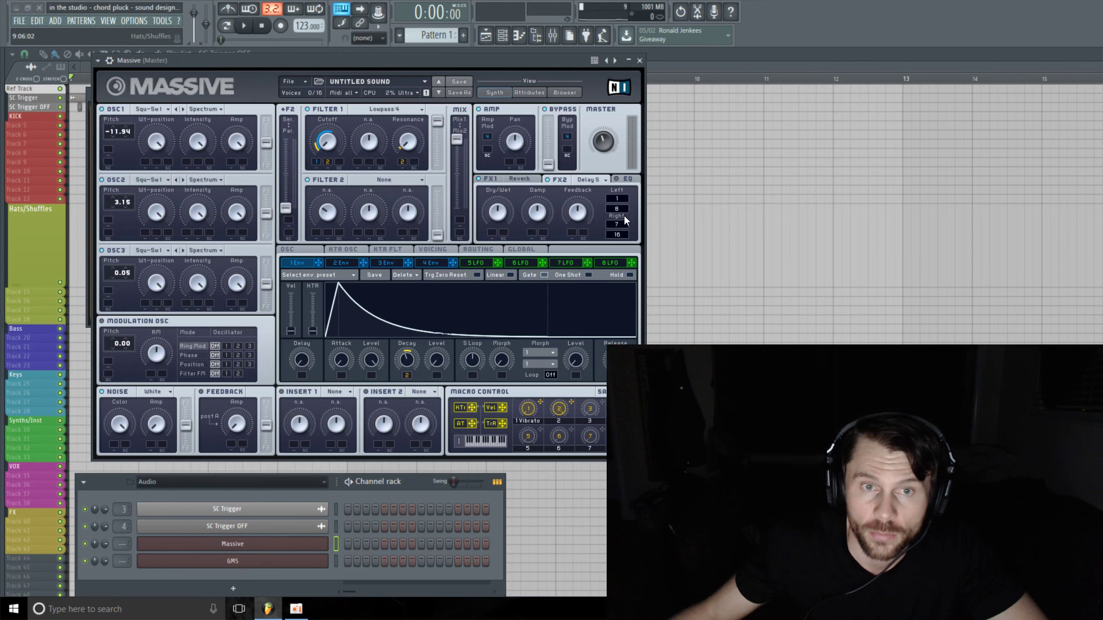
{"action": "left_click_drag", "start_coordinate": [623, 224], "coordinate": [620, 237]}
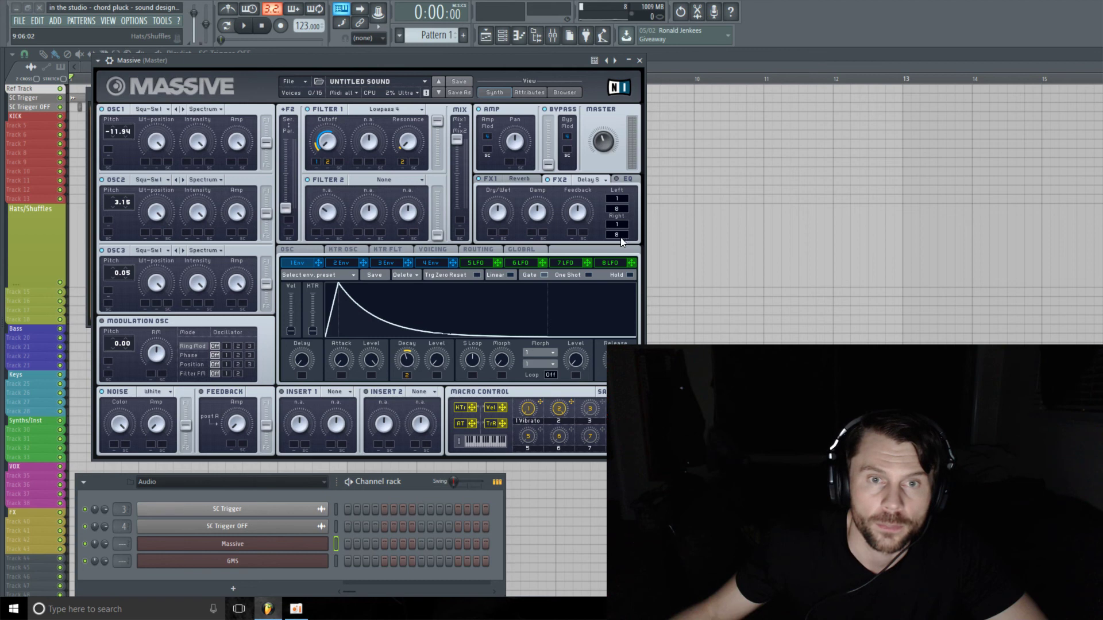
{"action": "left_click_drag", "start_coordinate": [488, 213], "coordinate": [500, 232]}
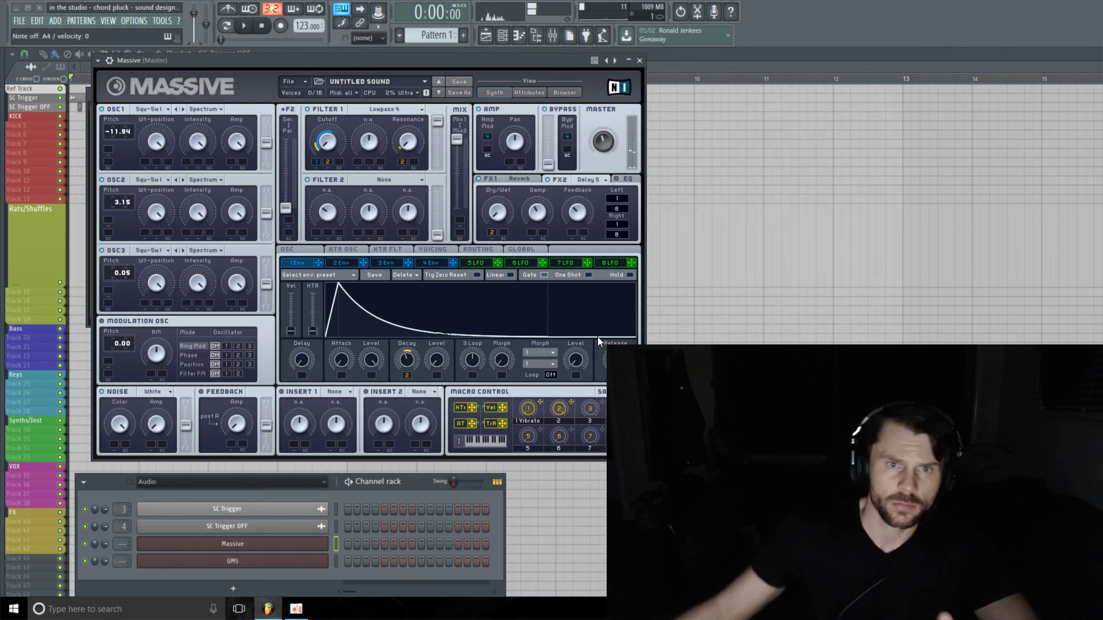
Mute macro 2's modulation of the FX1 reverb Size, and add a modulation range on the FX2 delay's Dry/Wet
{"action": "left_click", "coordinate": [521, 181]}
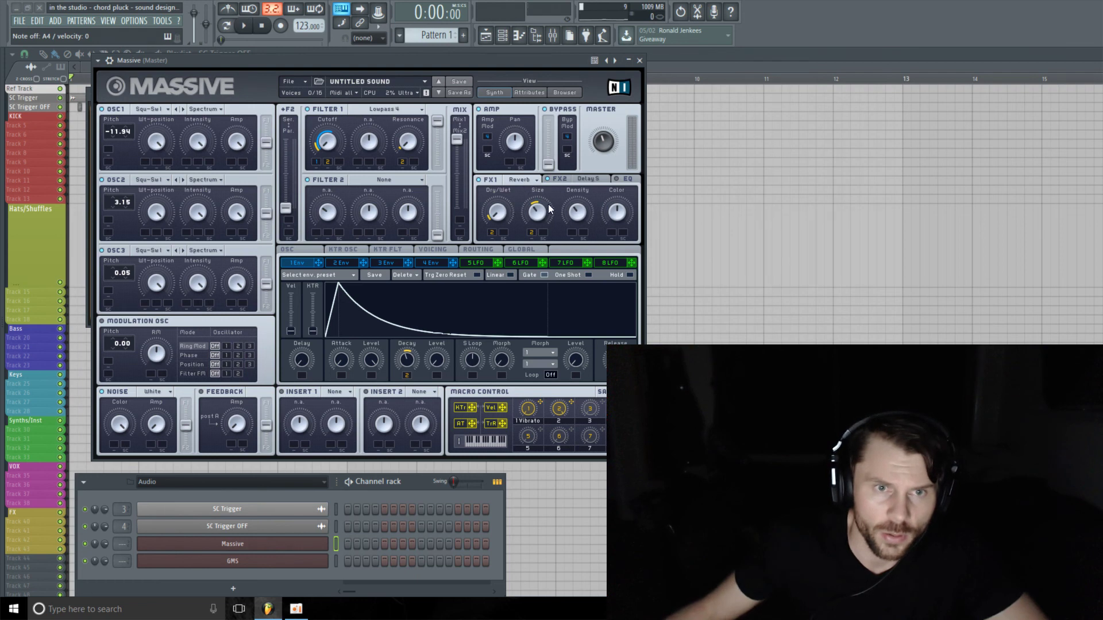
{"action": "left_click", "coordinate": [539, 207]}
{"action": "right_click", "coordinate": [531, 232]}
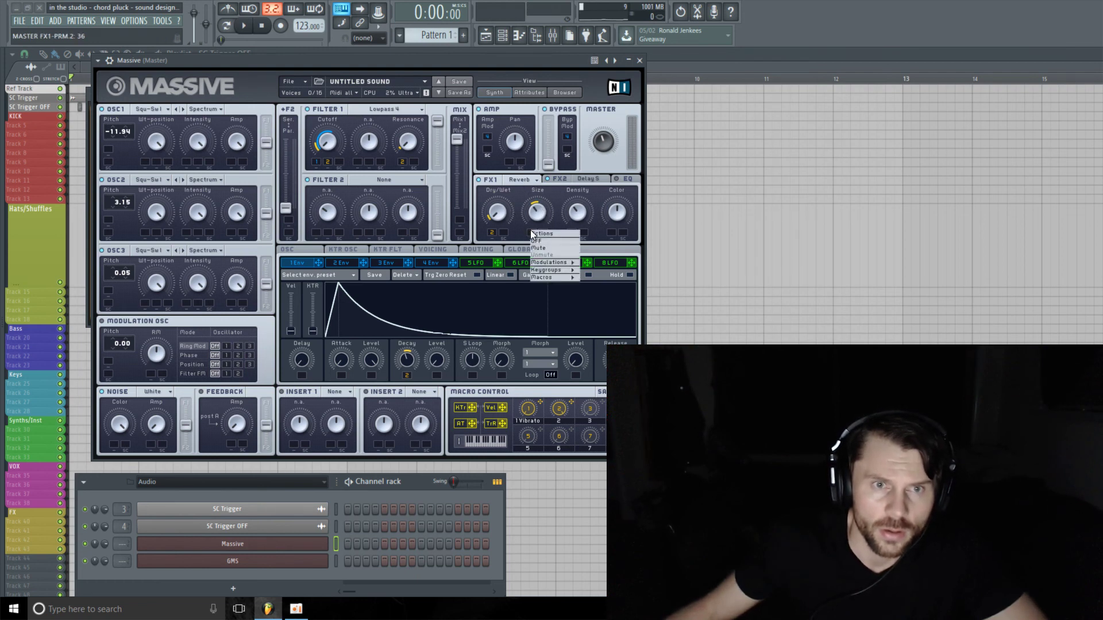
{"action": "left_click", "coordinate": [551, 248]}
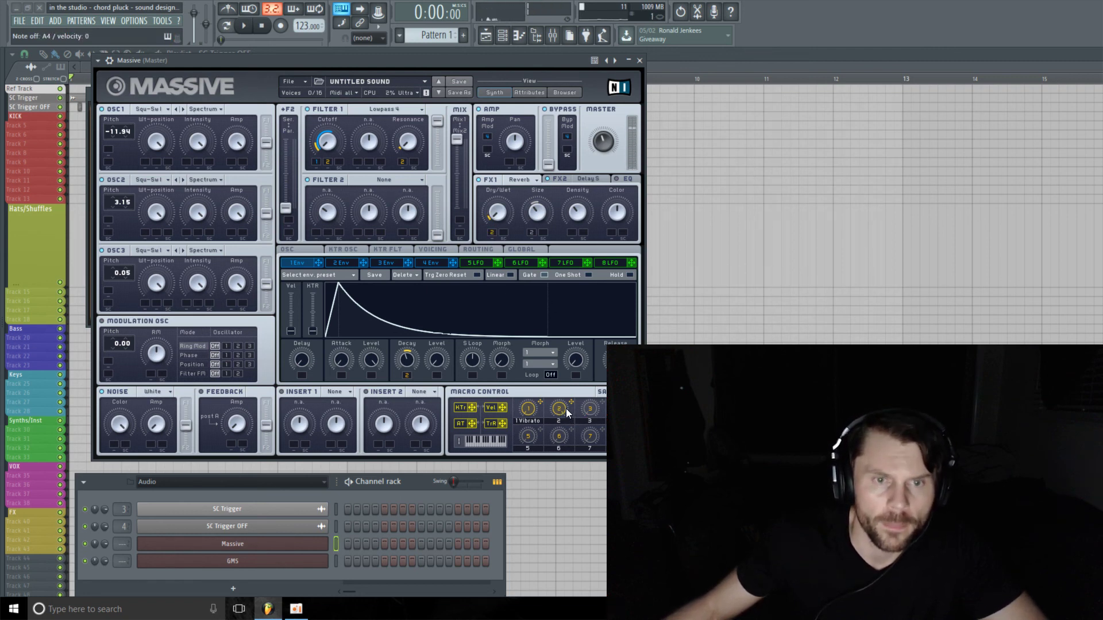
{"action": "left_click", "coordinate": [592, 179]}
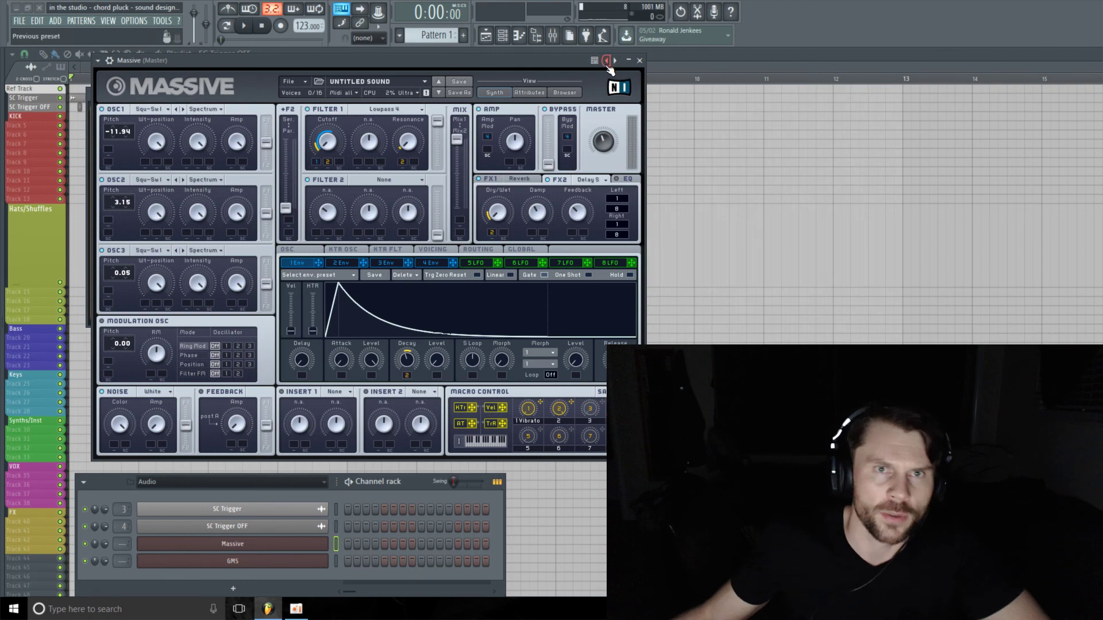
Close the Massive window, bring up the GMS synth, and place the channel rack directly beneath it
{"action": "left_click", "coordinate": [639, 60]}
{"action": "left_click_drag", "start_coordinate": [448, 92], "coordinate": [437, 96]}
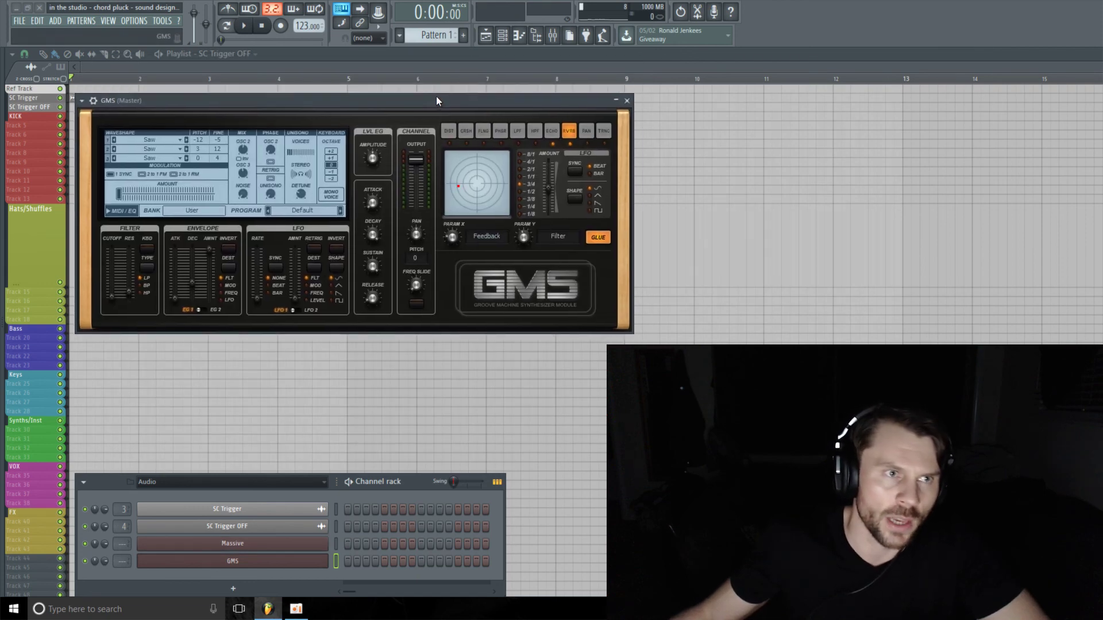
{"action": "left_click_drag", "start_coordinate": [397, 484], "coordinate": [405, 365]}
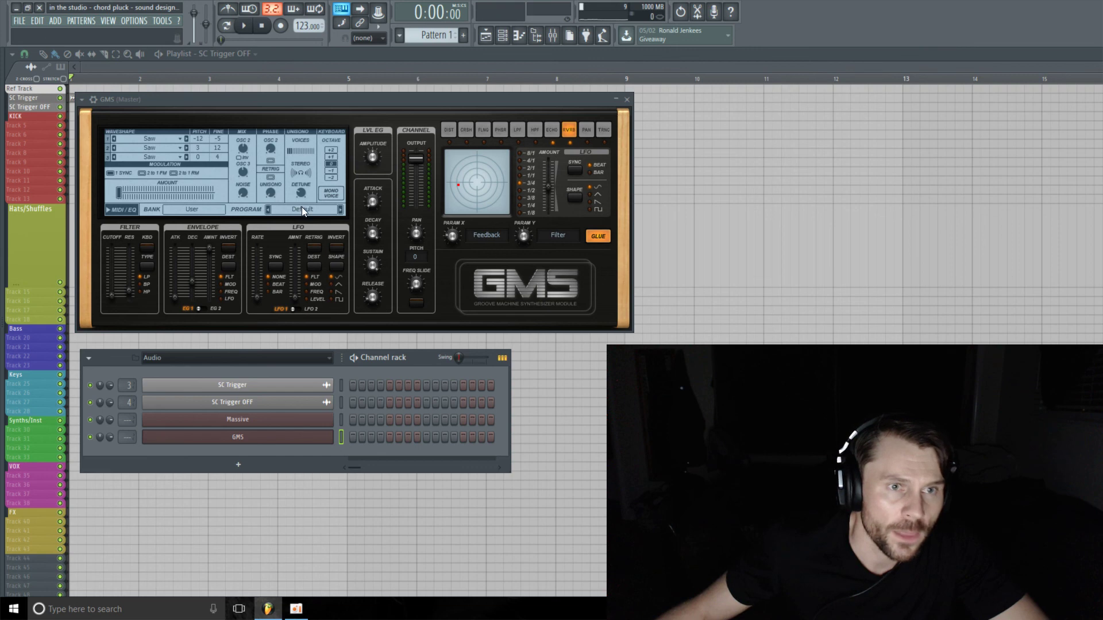
Try to reload the Default program from the User bank in the GMS presets library
{"action": "left_click", "coordinate": [207, 210]}
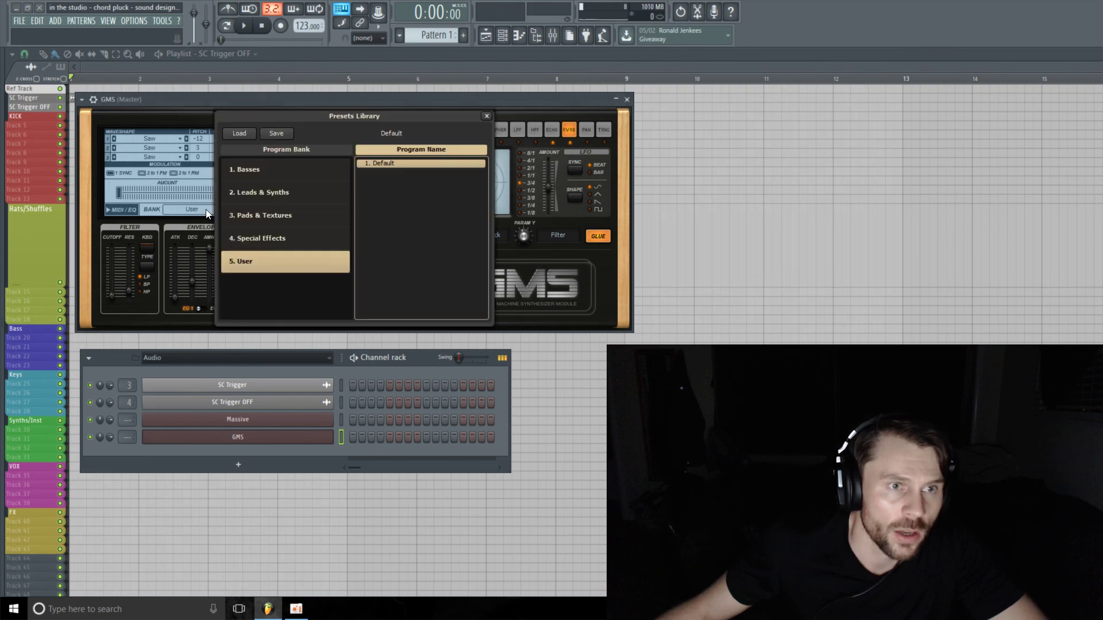
{"action": "double_click", "coordinate": [399, 163]}
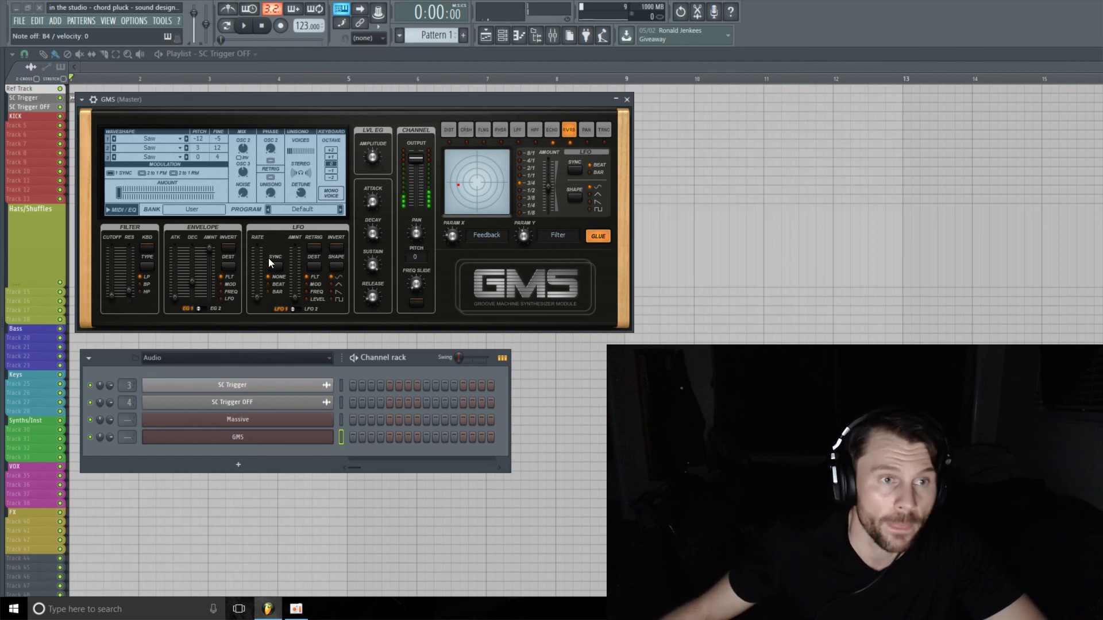
{"action": "left_click", "coordinate": [183, 210]}
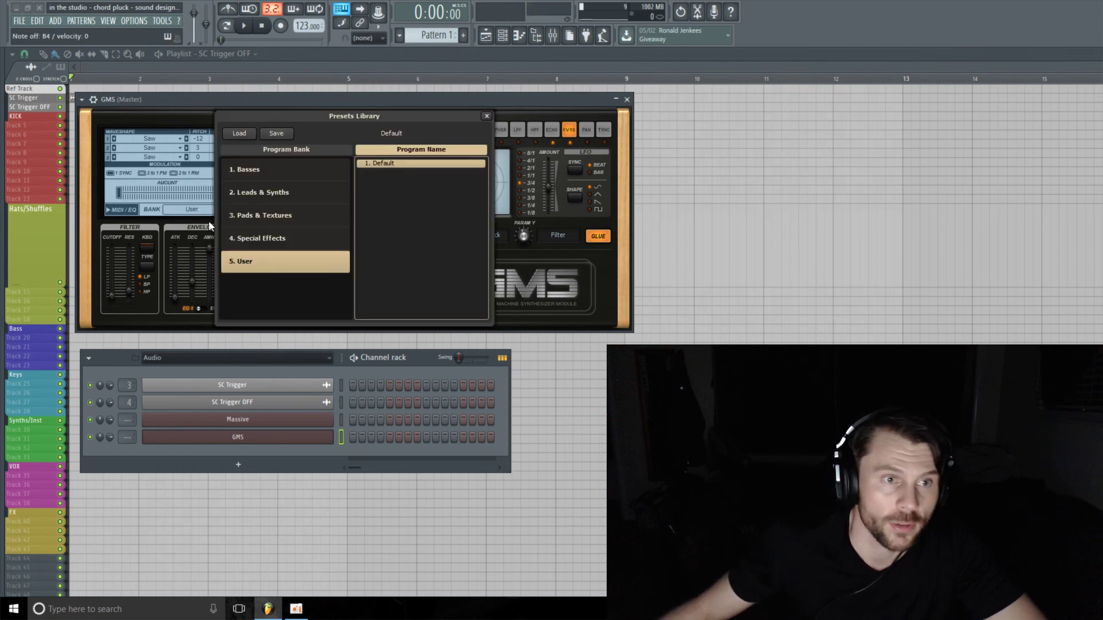
{"action": "double_click", "coordinate": [408, 164]}
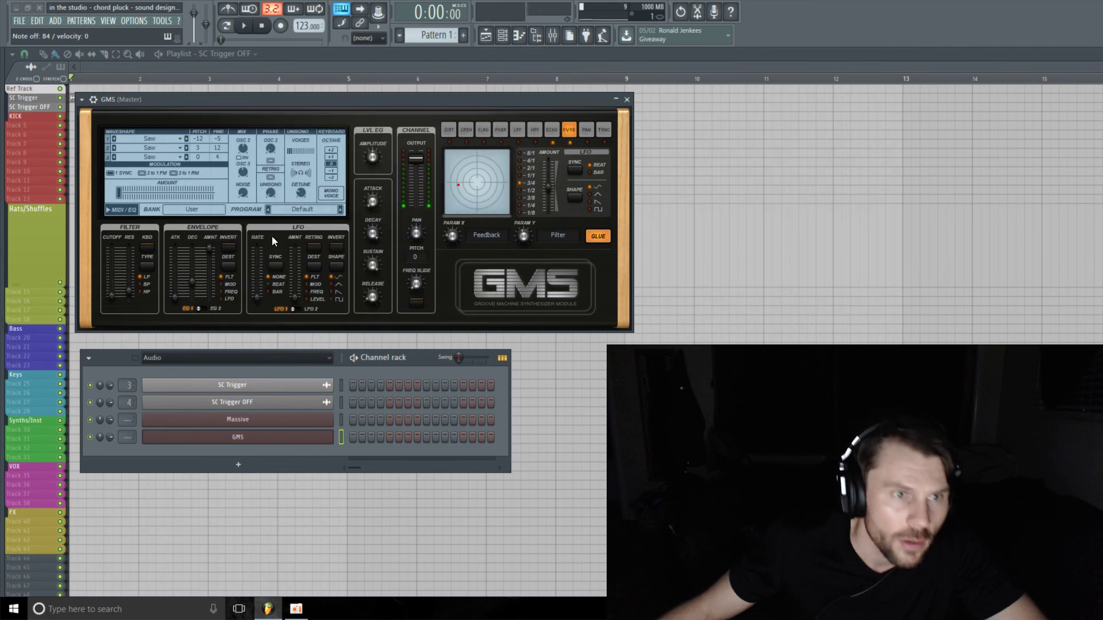
Load the Default.gmsynth program file from the presets library to start GMS from its default patch
{"action": "left_click", "coordinate": [310, 208]}
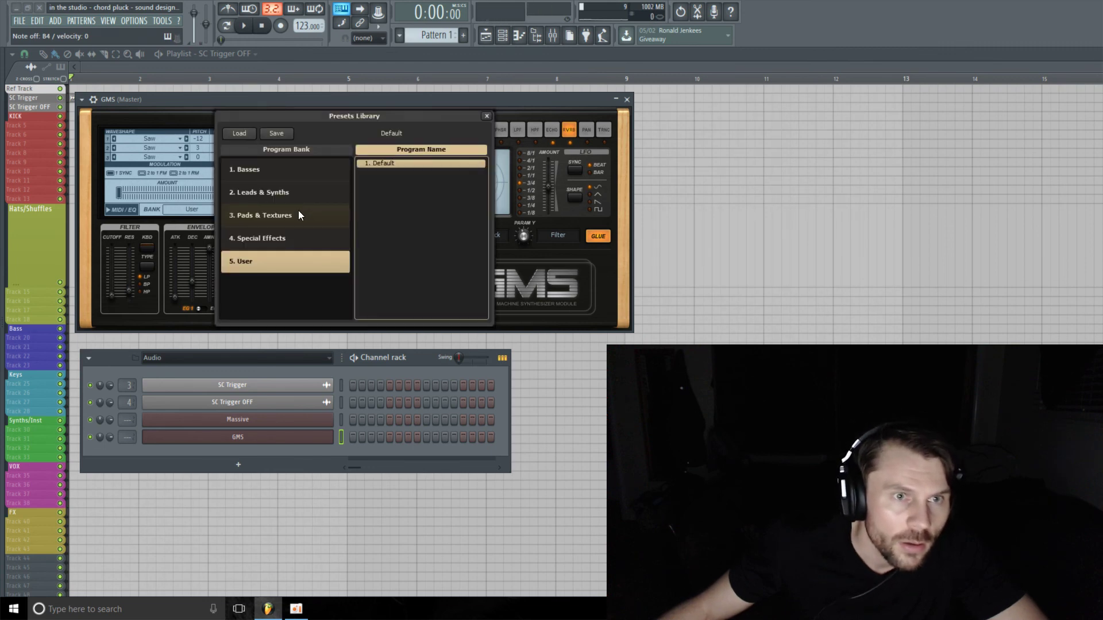
{"action": "left_click", "coordinate": [237, 133]}
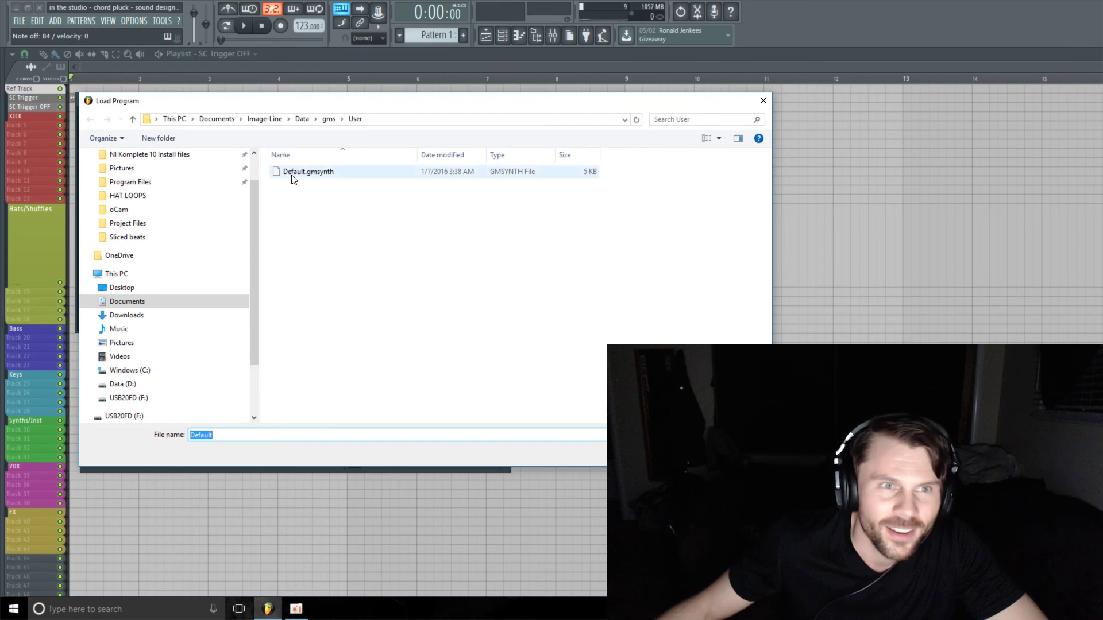
{"action": "double_click", "coordinate": [294, 173]}
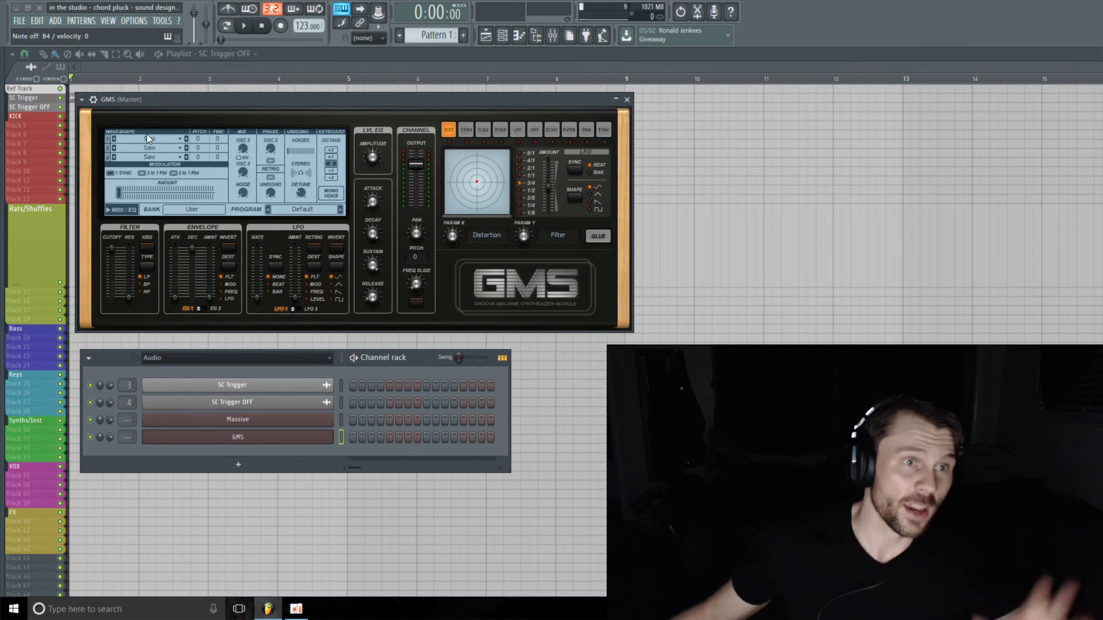
Set the oscillator 2 and 3 mix levels to about 0.5%, oscillator 1's pitch to -12 and oscillator 2's pitch to 3
{"action": "left_click", "coordinate": [242, 148]}
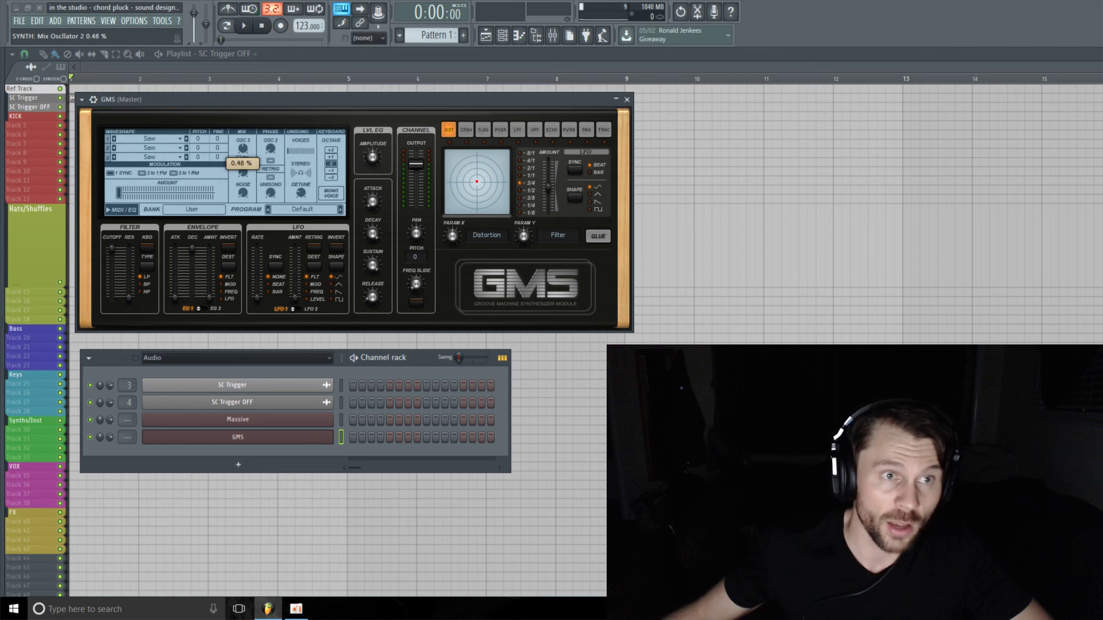
{"action": "left_click", "coordinate": [242, 173]}
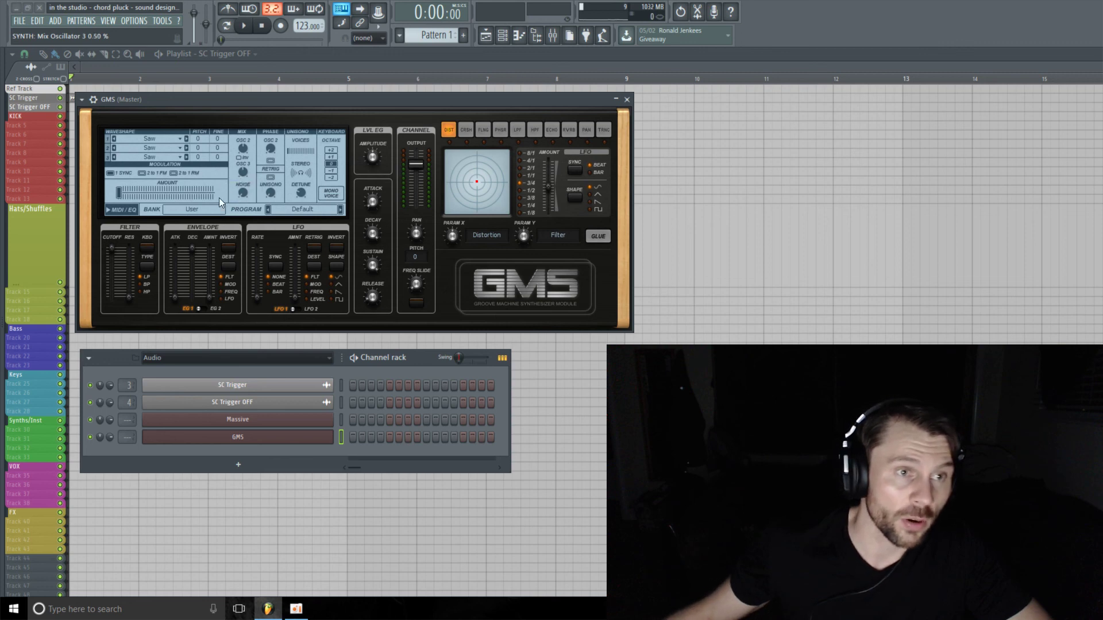
{"action": "left_click_drag", "start_coordinate": [197, 139], "coordinate": [196, 150]}
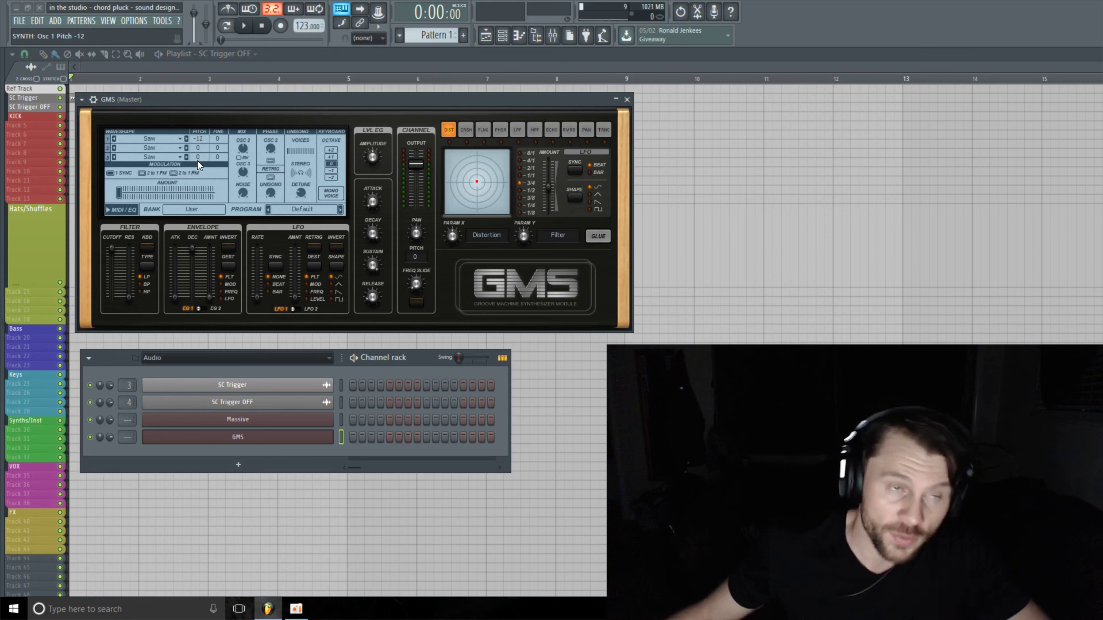
{"action": "left_click_drag", "start_coordinate": [198, 147], "coordinate": [198, 149]}
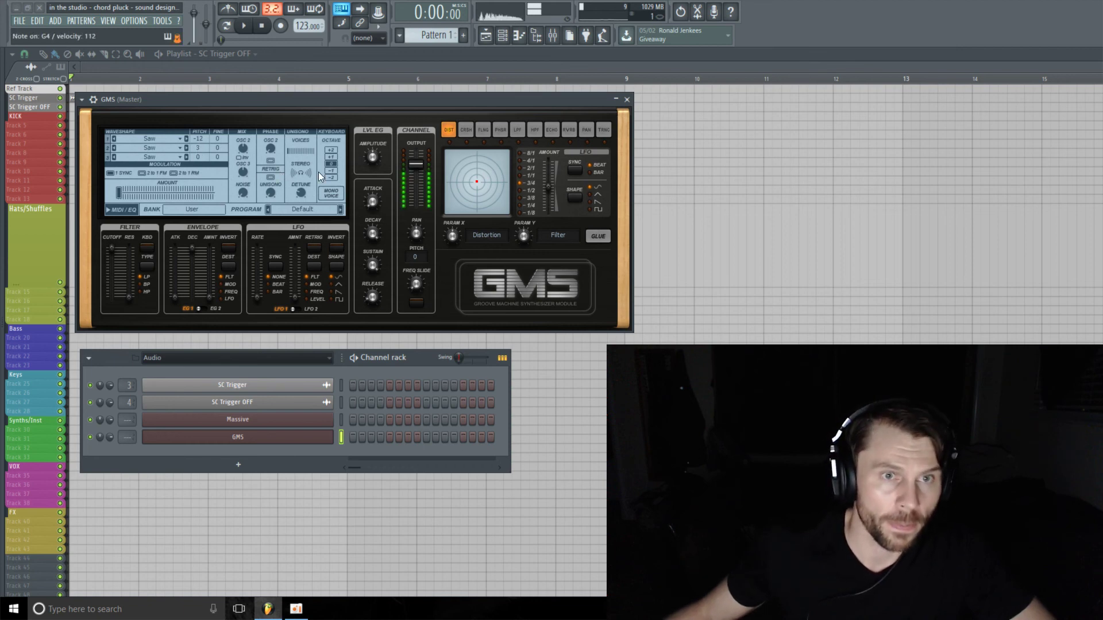
Raise the channel output to 9.8 dB and fine-tune oscillators 1, 2 and 3 to -5, 12 and 3
{"action": "left_click_drag", "start_coordinate": [405, 164], "coordinate": [414, 159]}
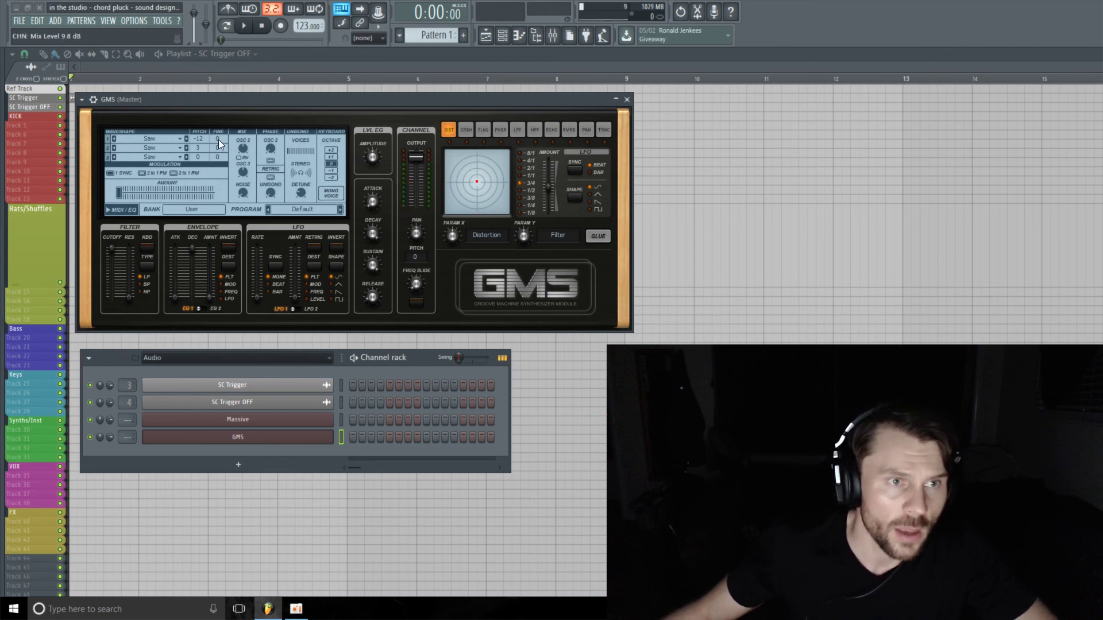
{"action": "left_click_drag", "start_coordinate": [217, 139], "coordinate": [217, 144]}
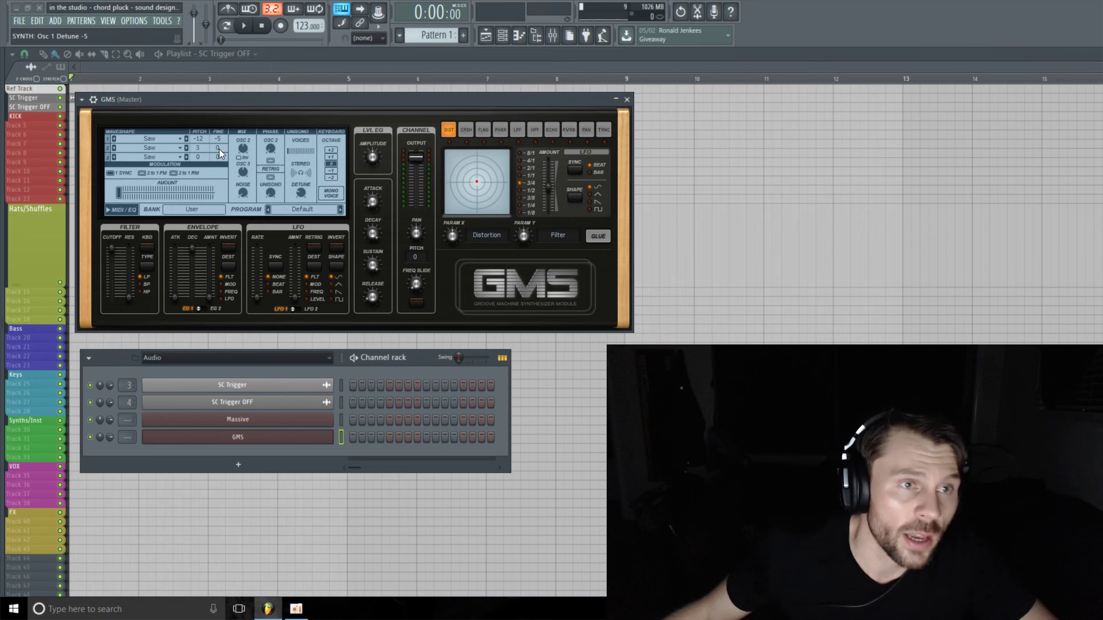
{"action": "left_click", "coordinate": [218, 150]}
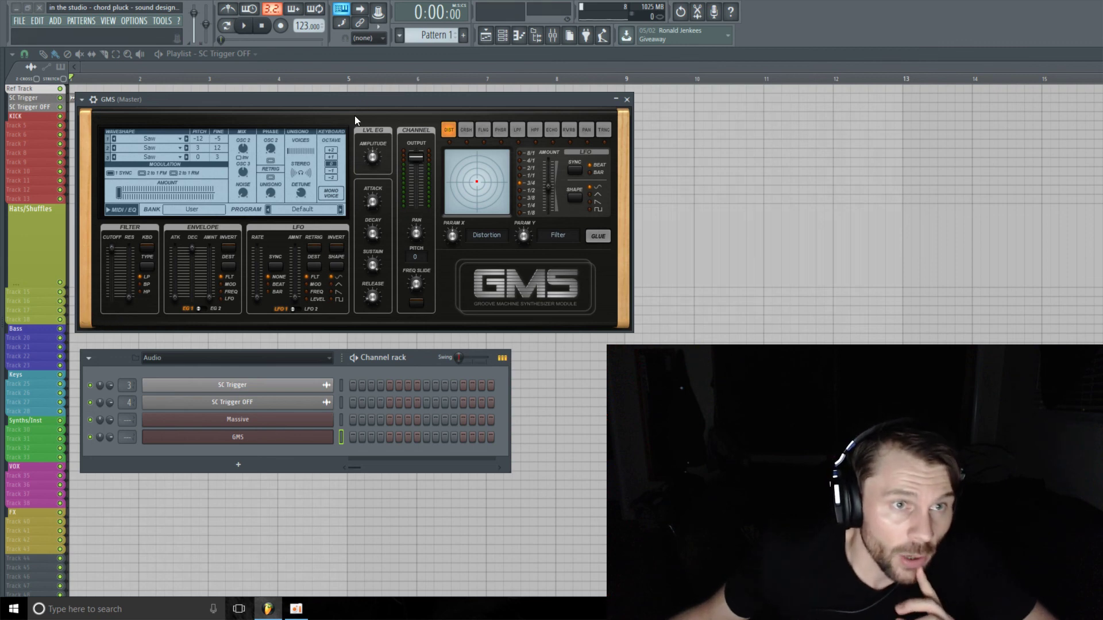
Set the unison to 3 voices and adjust the unison detune to a small amount
{"action": "left_click", "coordinate": [290, 151]}
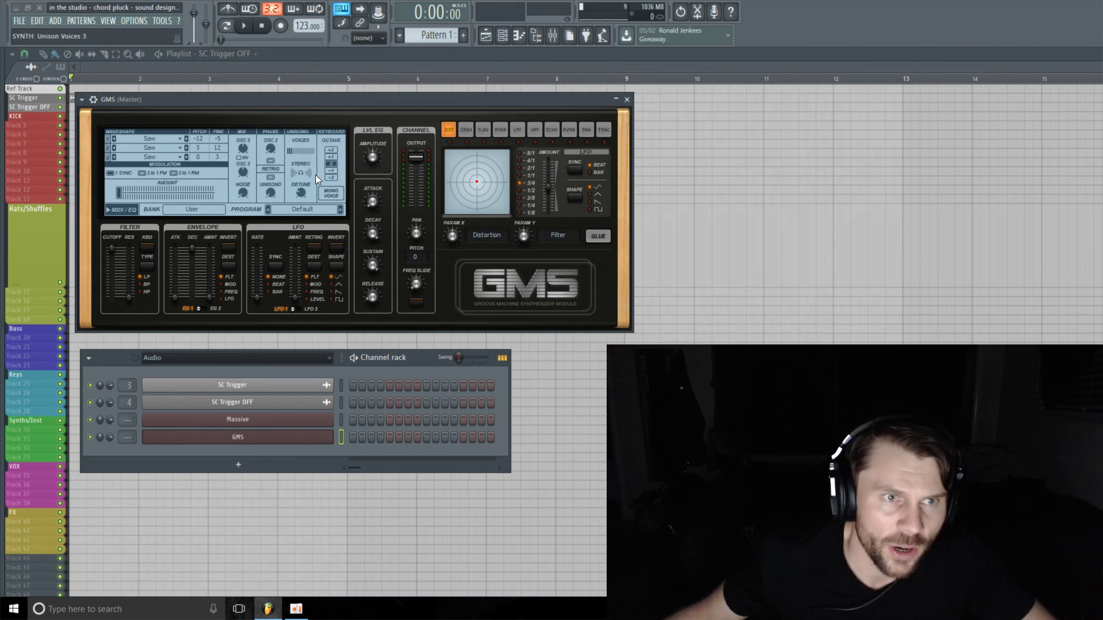
{"action": "left_click_drag", "start_coordinate": [300, 194], "coordinate": [300, 198]}
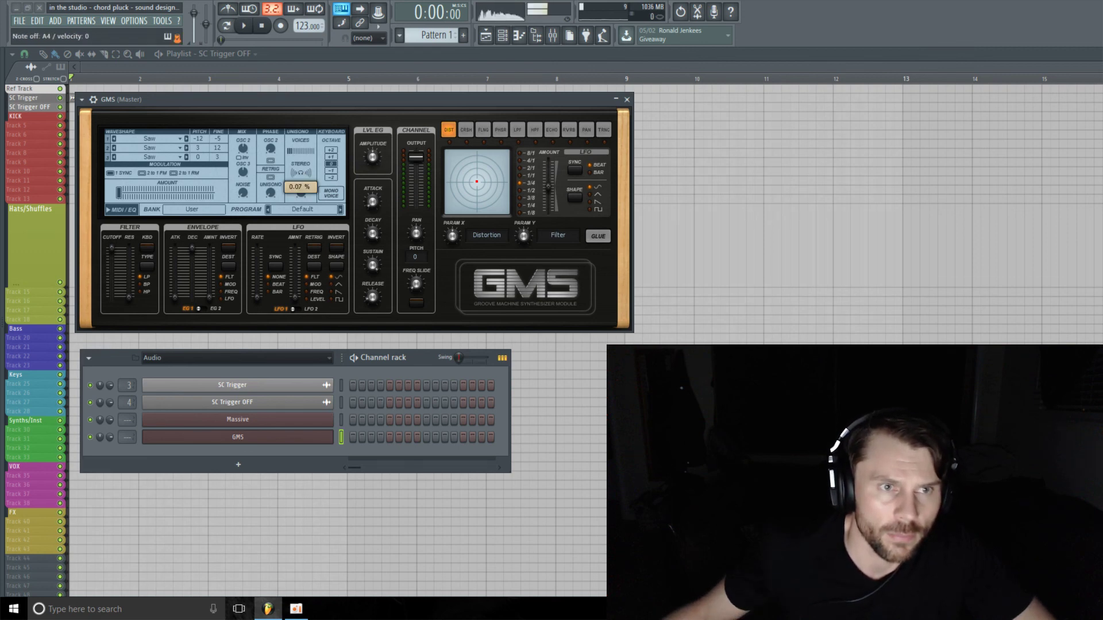
{"action": "left_click_drag", "start_coordinate": [291, 153], "coordinate": [292, 150]}
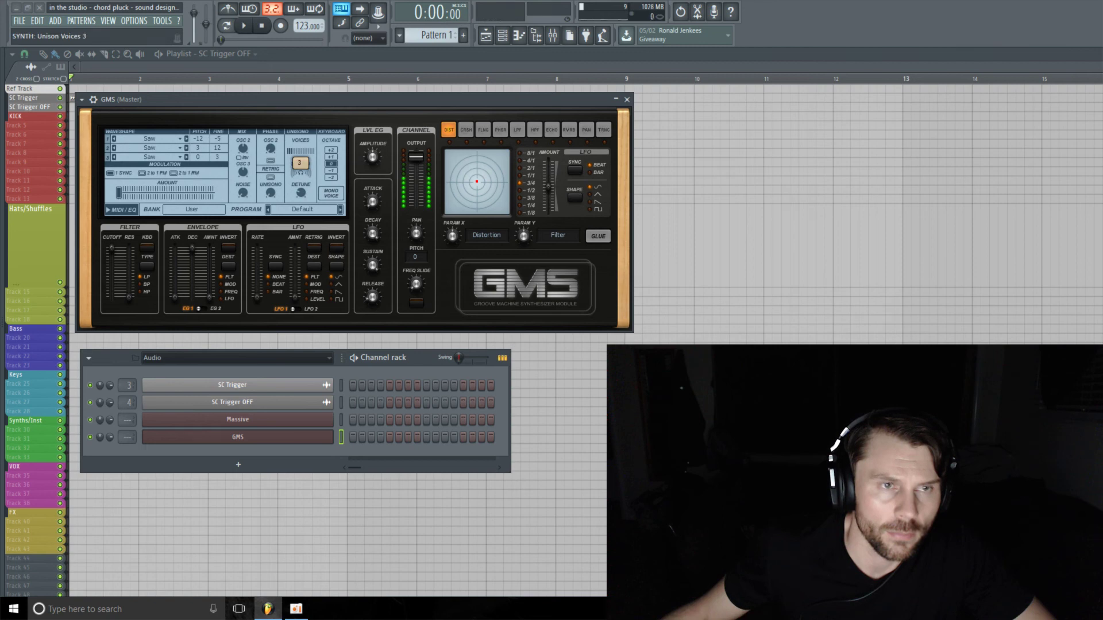
{"action": "left_click_drag", "start_coordinate": [301, 193], "coordinate": [301, 197]}
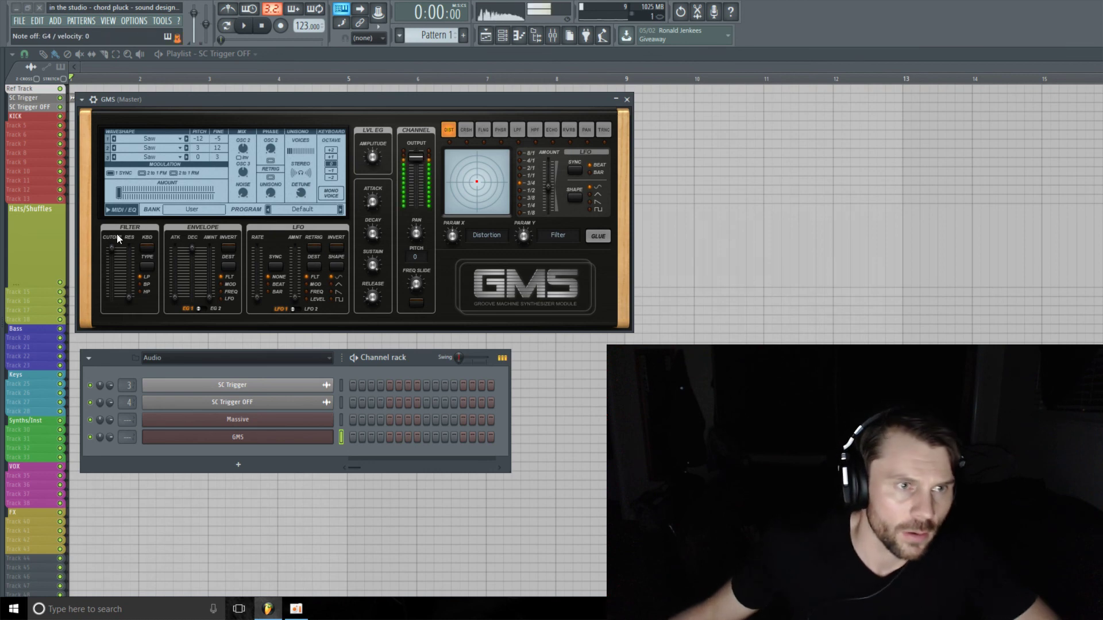
Use the low-pass (LP) filter type and lower the filter cutoff to its minimum
{"action": "left_click_drag", "start_coordinate": [114, 250], "coordinate": [115, 264]}
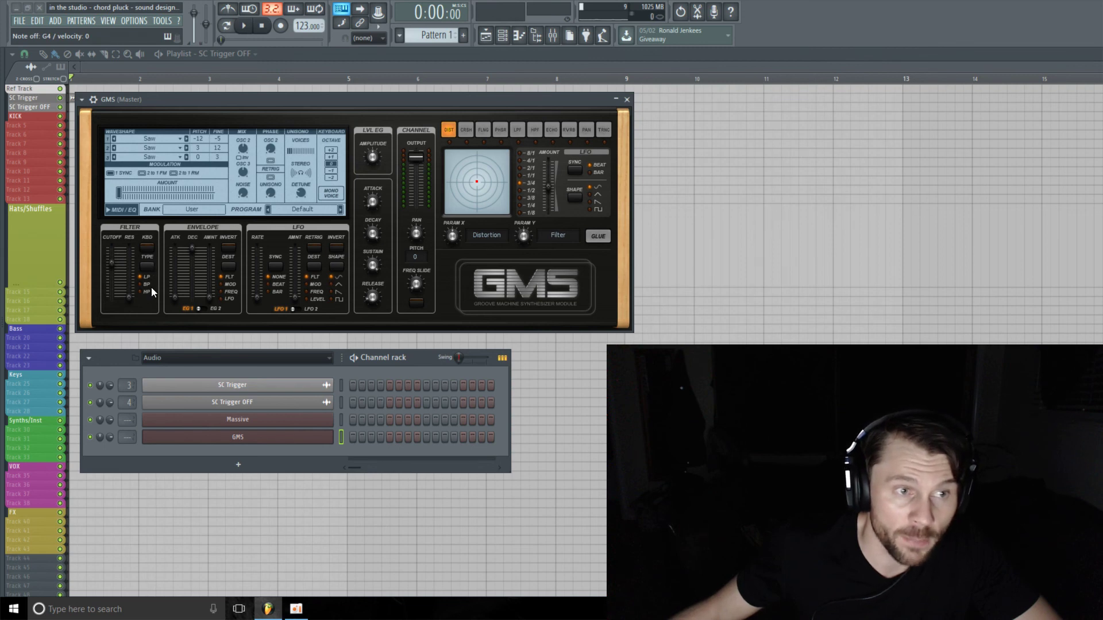
{"action": "left_click", "coordinate": [147, 268]}
{"action": "mouse_move", "coordinate": [107, 260]}
{"action": "left_mouse_down"}
{"action": "mouse_move", "coordinate": [112, 297]}
{"action": "mouse_move", "coordinate": [111, 265]}
{"action": "left_mouse_up"}
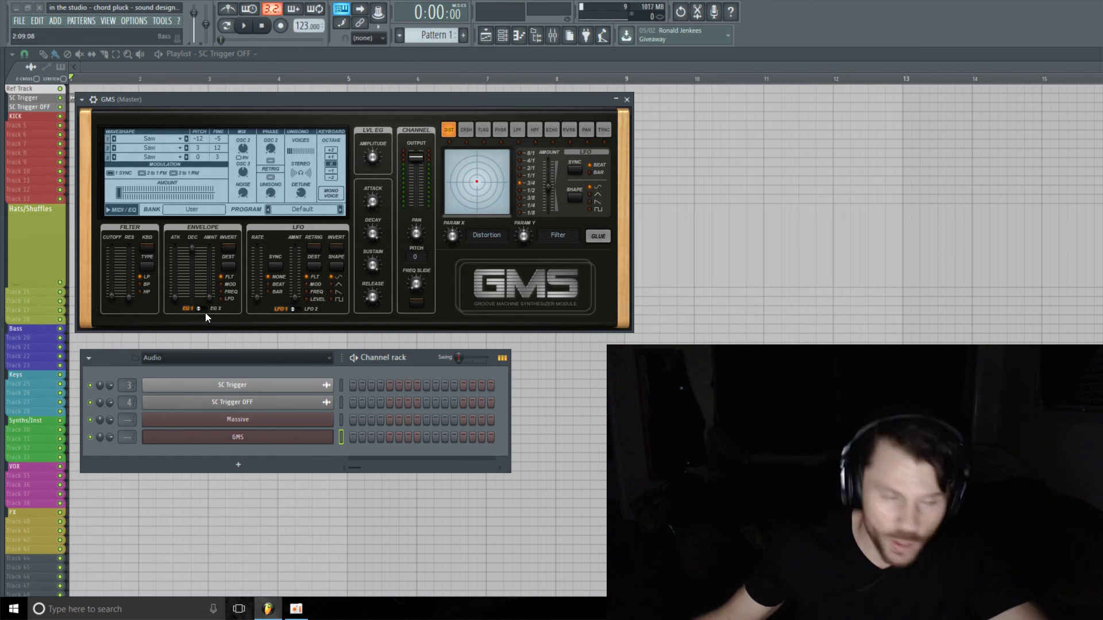
Route envelope 1 to the filter (FLT), raise its amount to maximum, and set its decay to 1.00%
{"action": "left_click", "coordinate": [229, 266]}
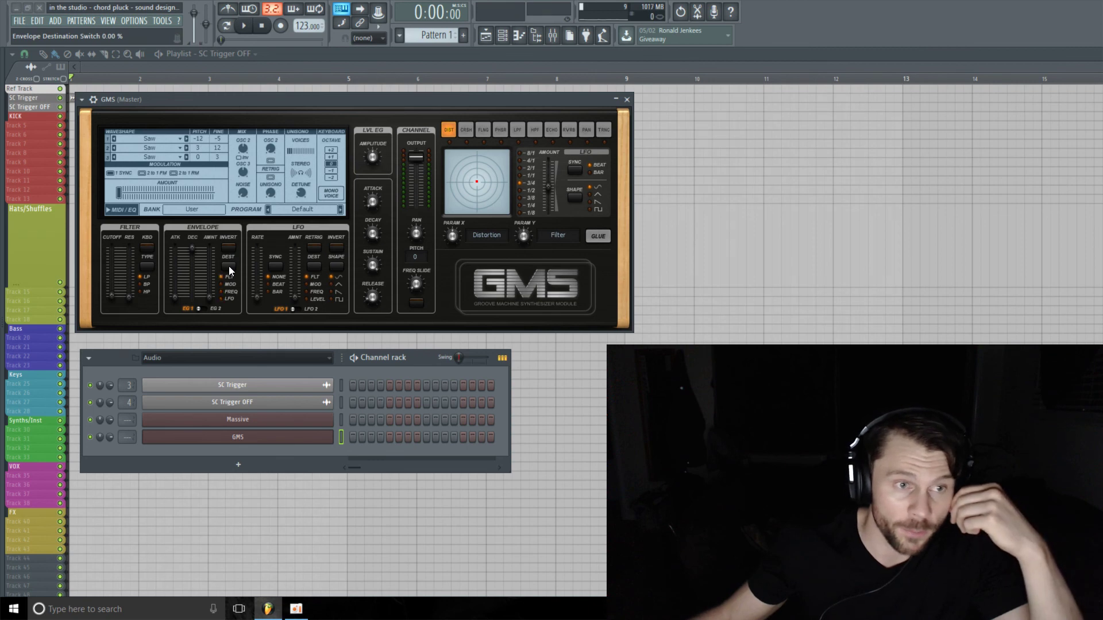
{"action": "left_click", "coordinate": [228, 267]}
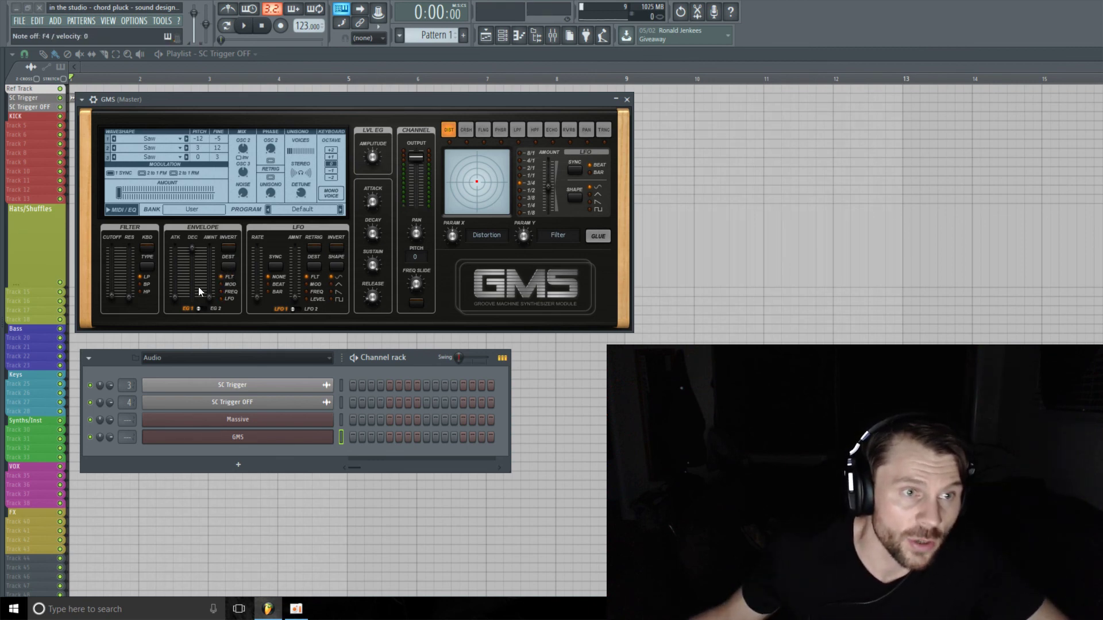
{"action": "scroll", "coordinate": [208, 299], "scroll_direction": "up", "scroll_amount": 5}
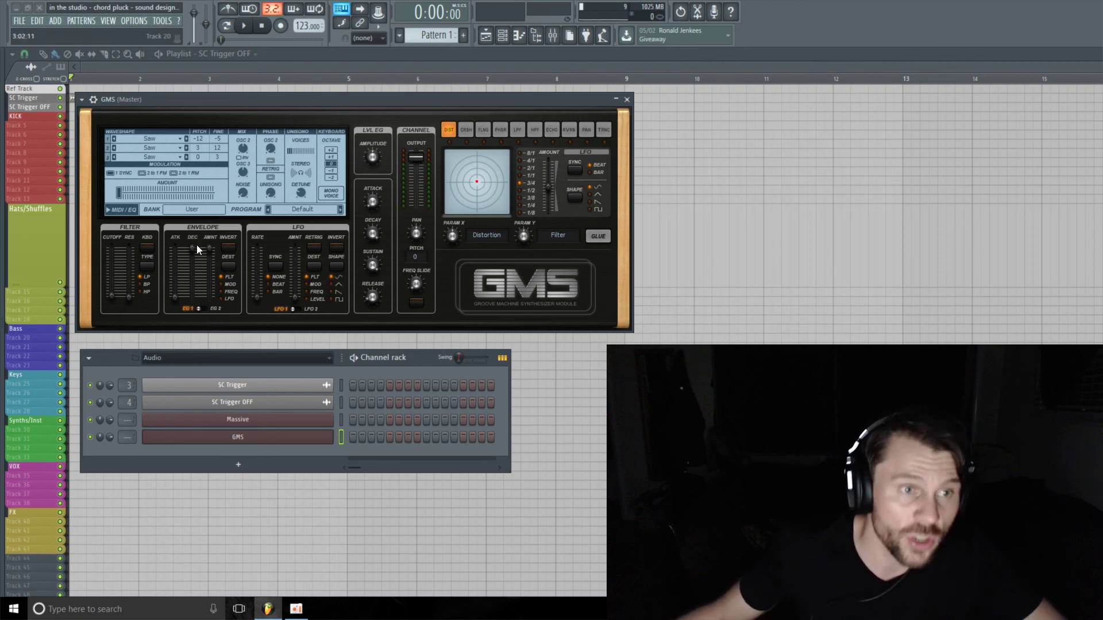
{"action": "left_click_drag", "start_coordinate": [194, 247], "coordinate": [194, 244]}
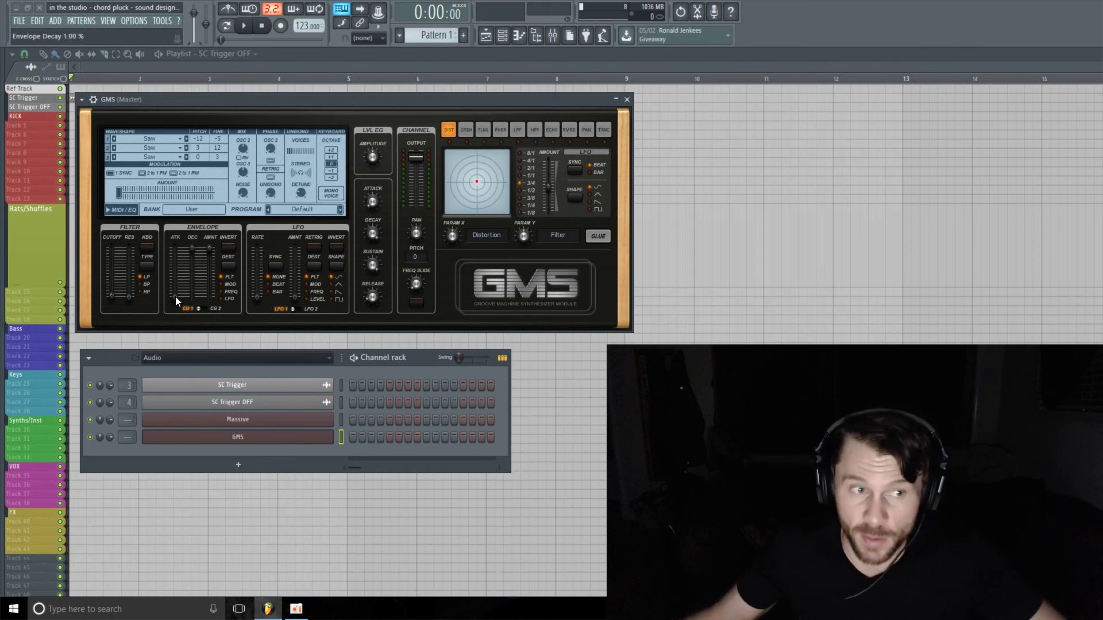
Set envelope 1's attack to 0.00% and shorten its decay to roughly a third of its range
{"action": "left_click_drag", "start_coordinate": [174, 297], "coordinate": [174, 294]}
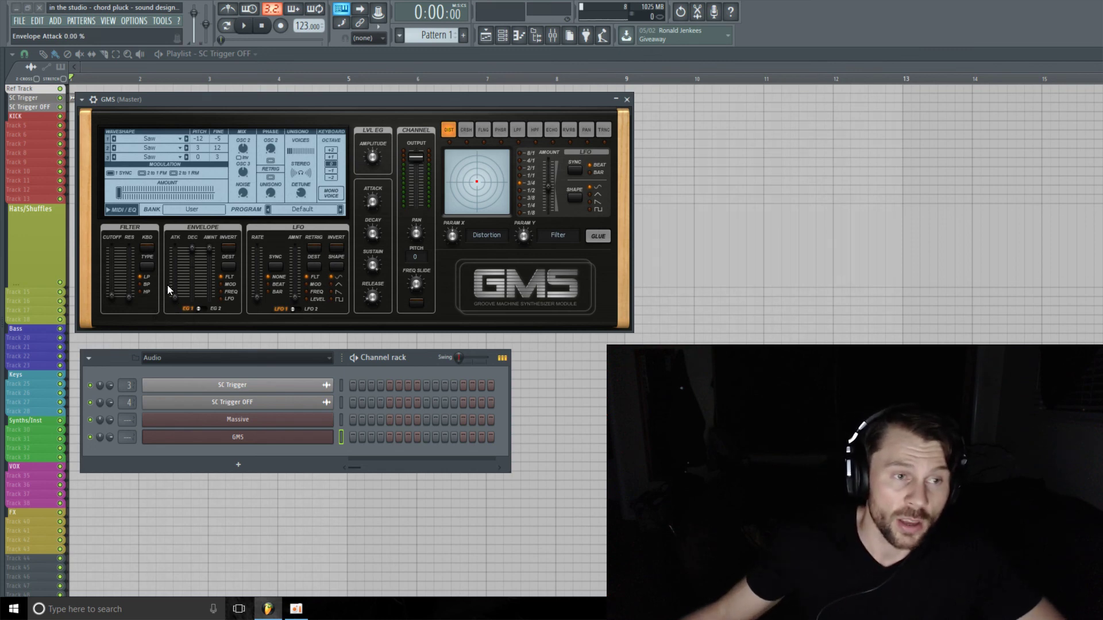
{"action": "left_click_drag", "start_coordinate": [175, 288], "coordinate": [174, 295]}
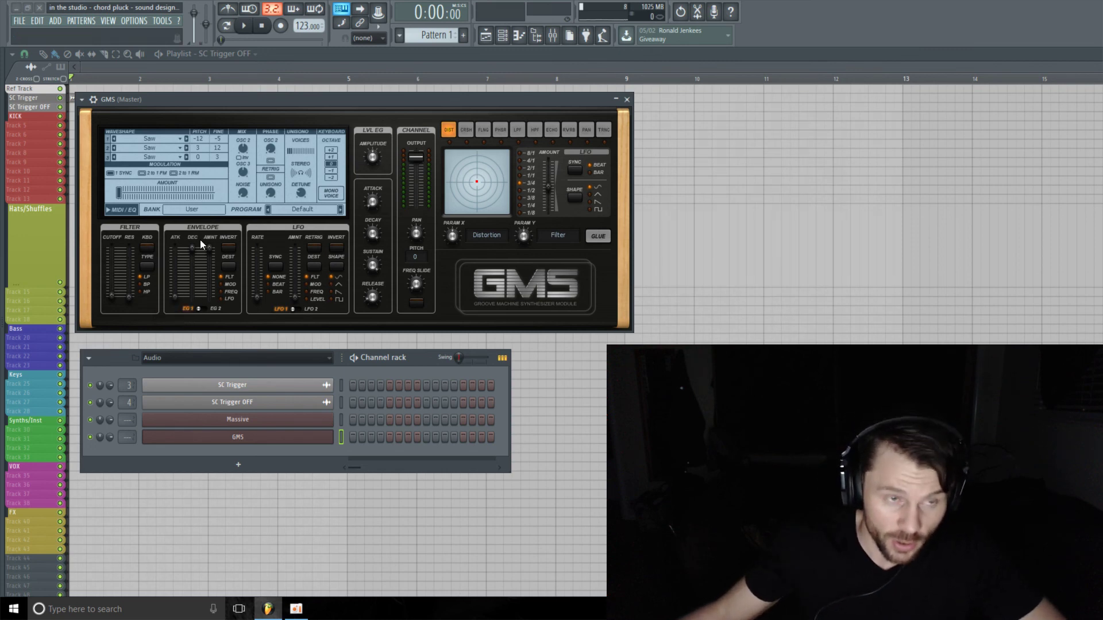
{"action": "left_click_drag", "start_coordinate": [196, 244], "coordinate": [196, 276]}
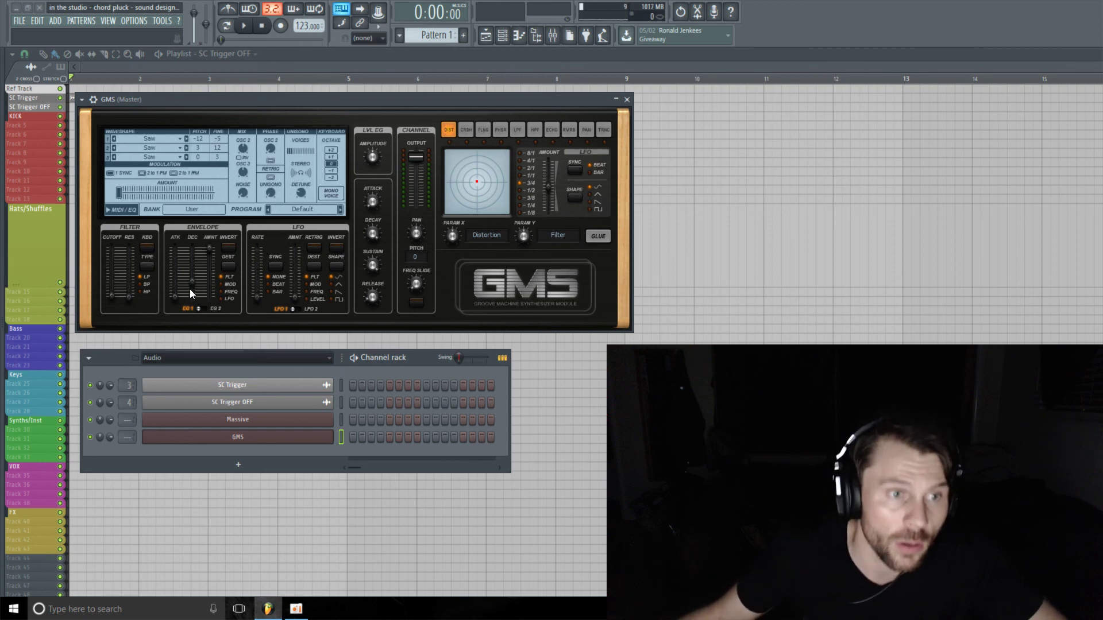
{"action": "left_click_drag", "start_coordinate": [190, 293], "coordinate": [194, 281]}
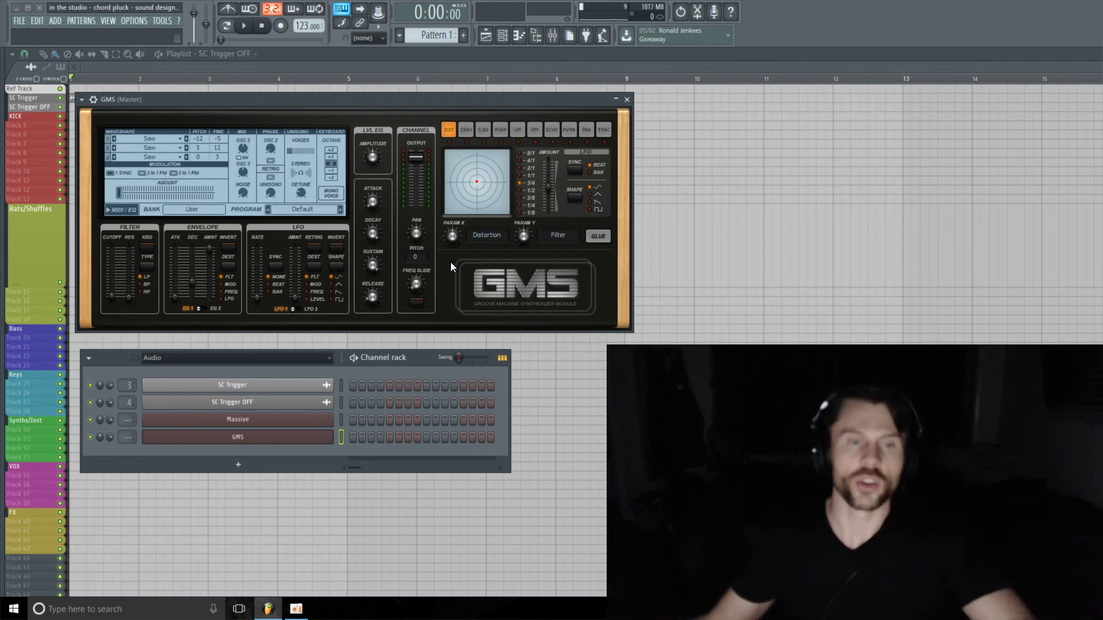
Glue the reverb effect (RVRB) with low feedback and filter amounts, and set envelope 1's decay to 0.60%
{"action": "left_click", "coordinate": [569, 129]}
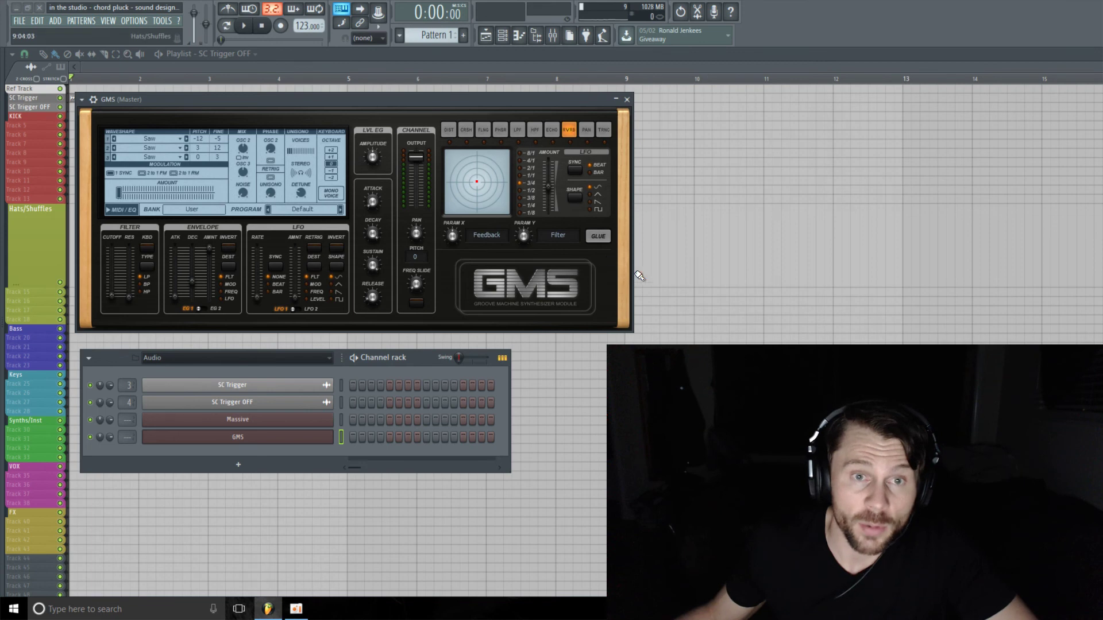
{"action": "left_click", "coordinate": [597, 236]}
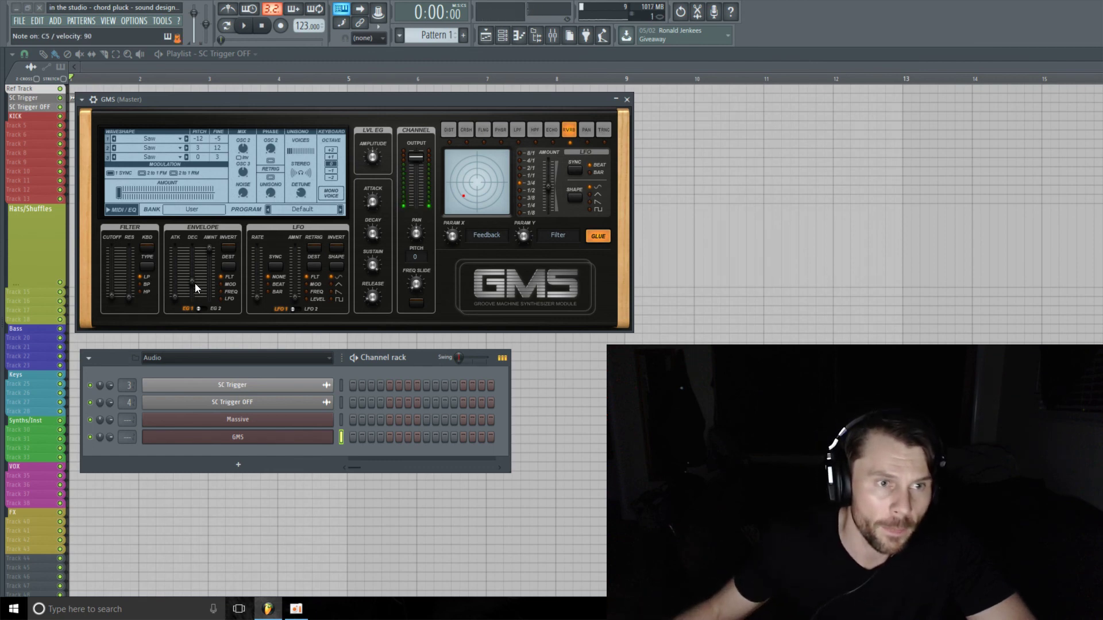
{"action": "left_click_drag", "start_coordinate": [193, 283], "coordinate": [193, 273]}
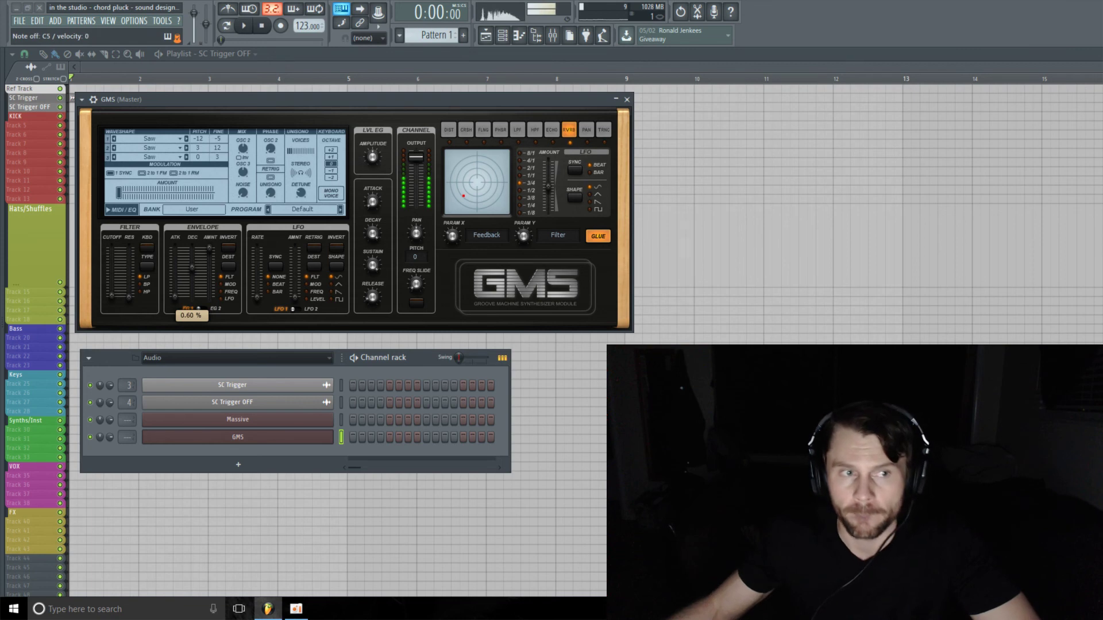
Raise the reverb's feedback (Param X) to slightly above the middle and shorten envelope 1's decay a little
{"action": "left_click", "coordinate": [454, 235]}
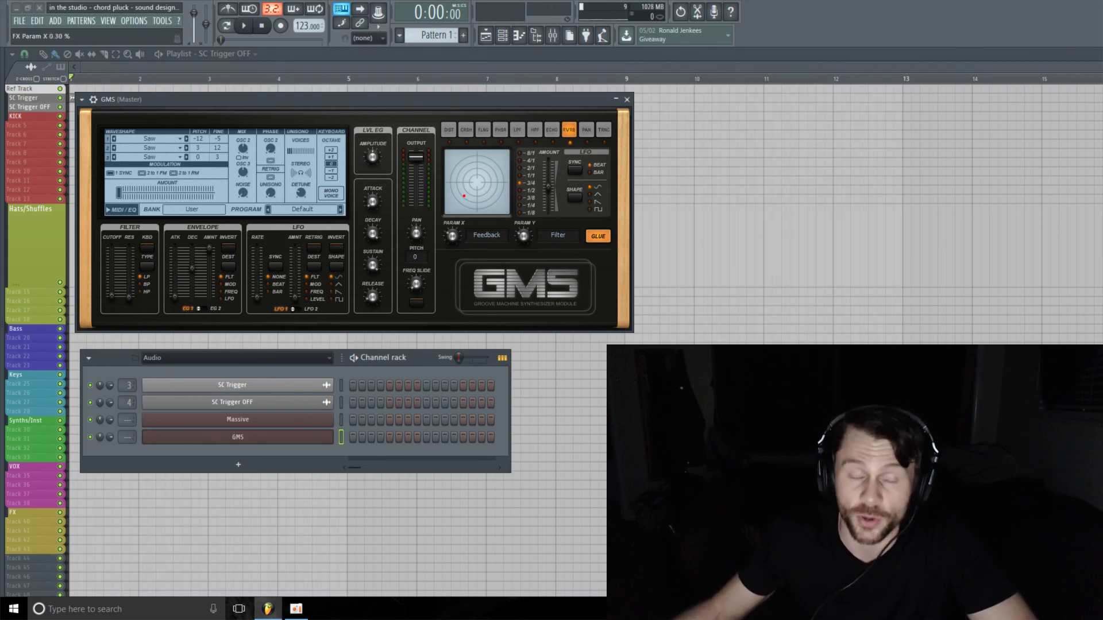
{"action": "mouse_move", "coordinate": [453, 235]}
{"action": "left_mouse_down"}
{"action": "mouse_move", "coordinate": [453, 217]}
{"action": "mouse_move", "coordinate": [440, 245]}
{"action": "left_mouse_up"}
{"action": "left_click_drag", "start_coordinate": [192, 269], "coordinate": [190, 275]}
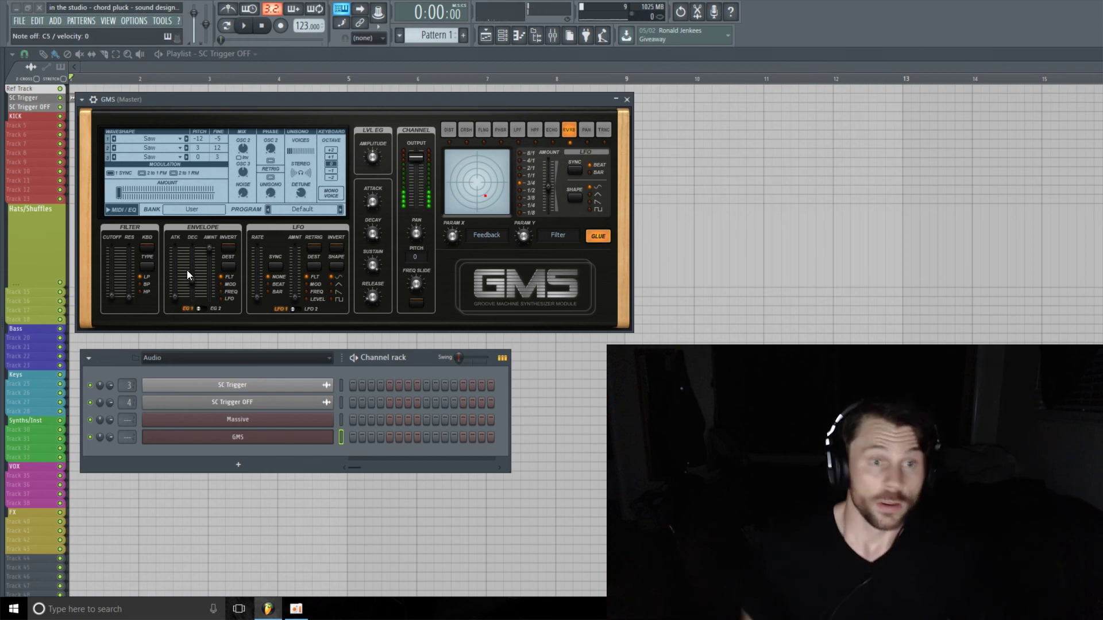